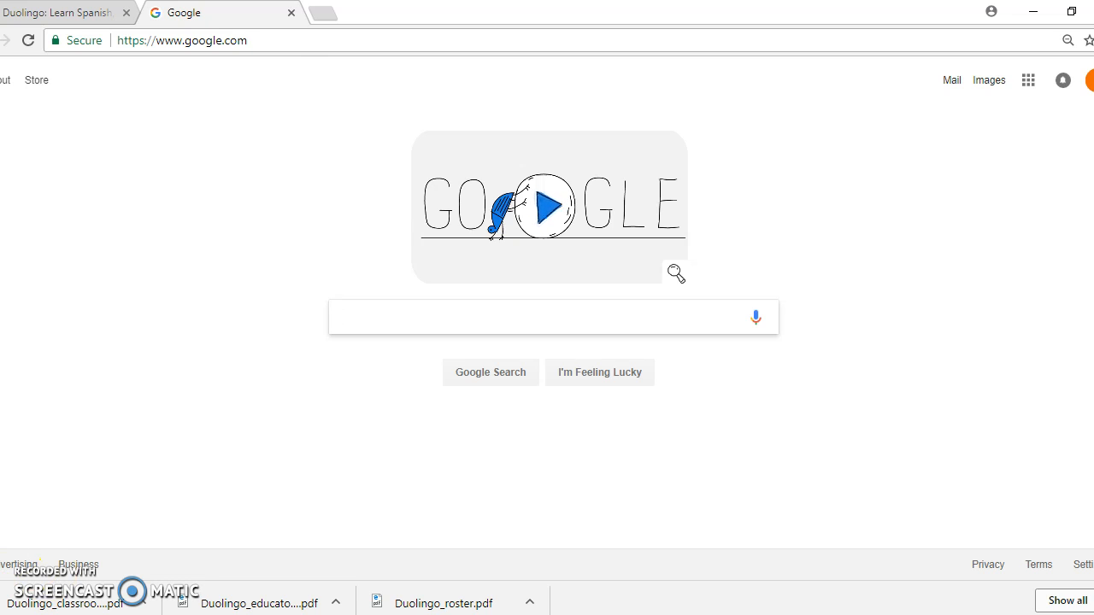
Open the Duolingo for Schools website at schools.duolingo.com
left_click(292, 39)
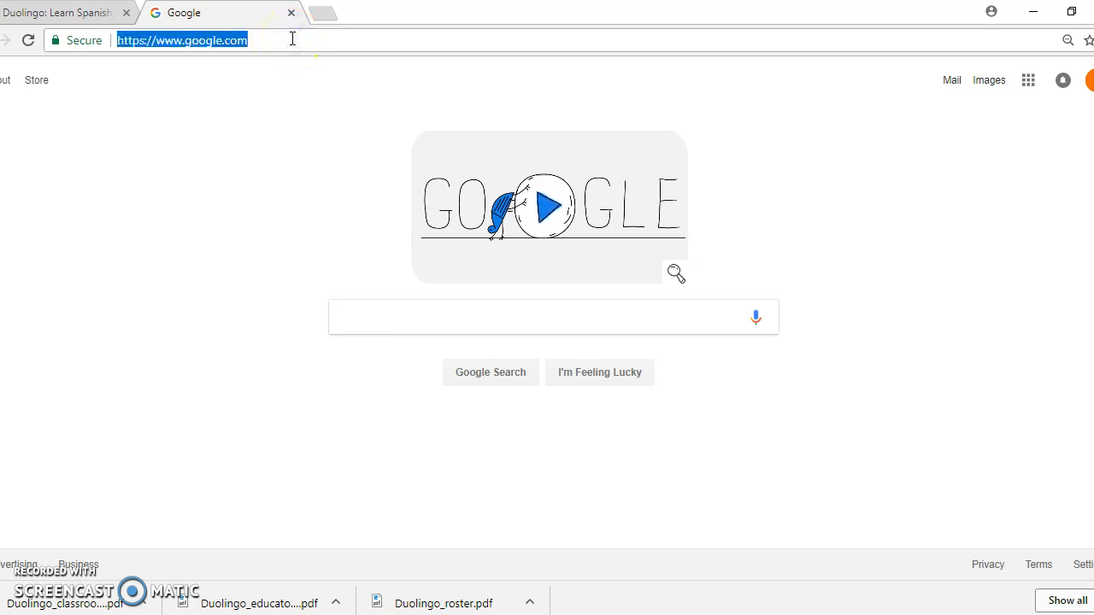
type("d")
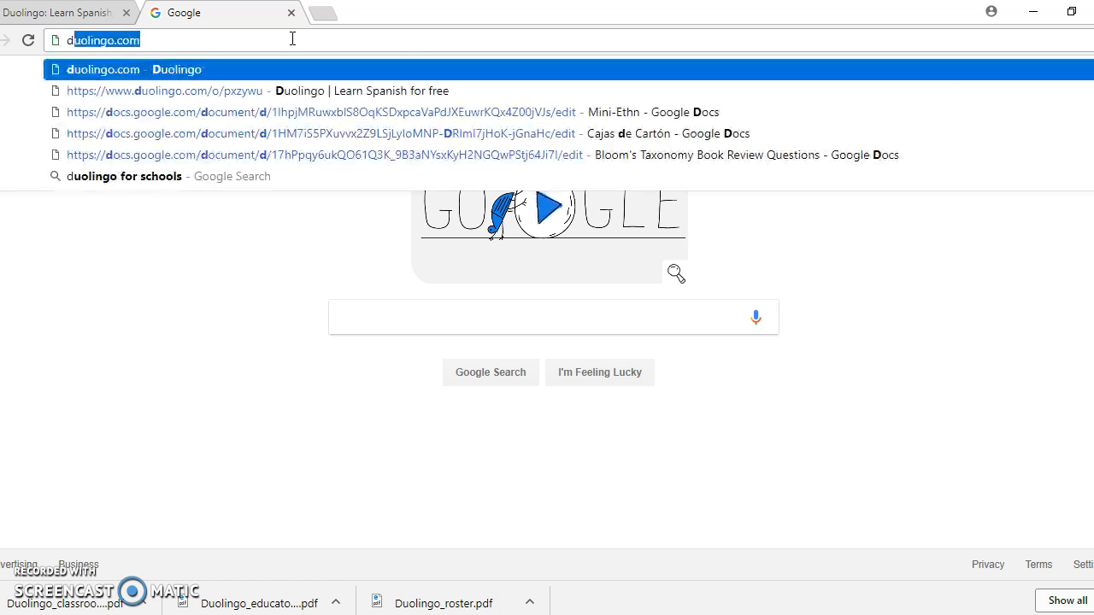
key("BackSpace")
type("s")
key("BackSpace")
key("BackSpace")
type("sx")
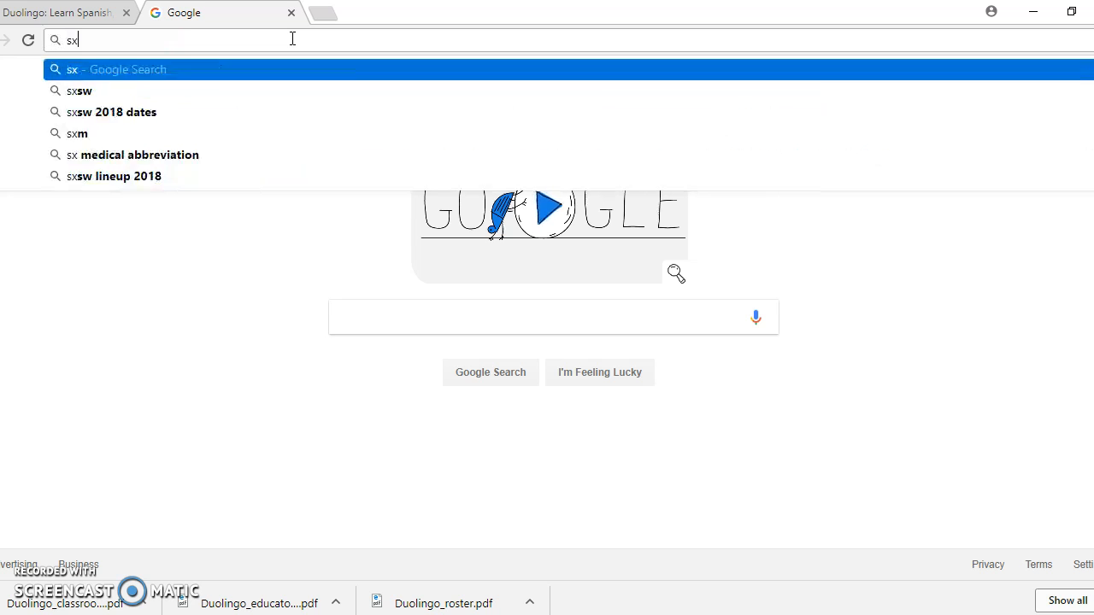
key("BackSpace")
type("cho")
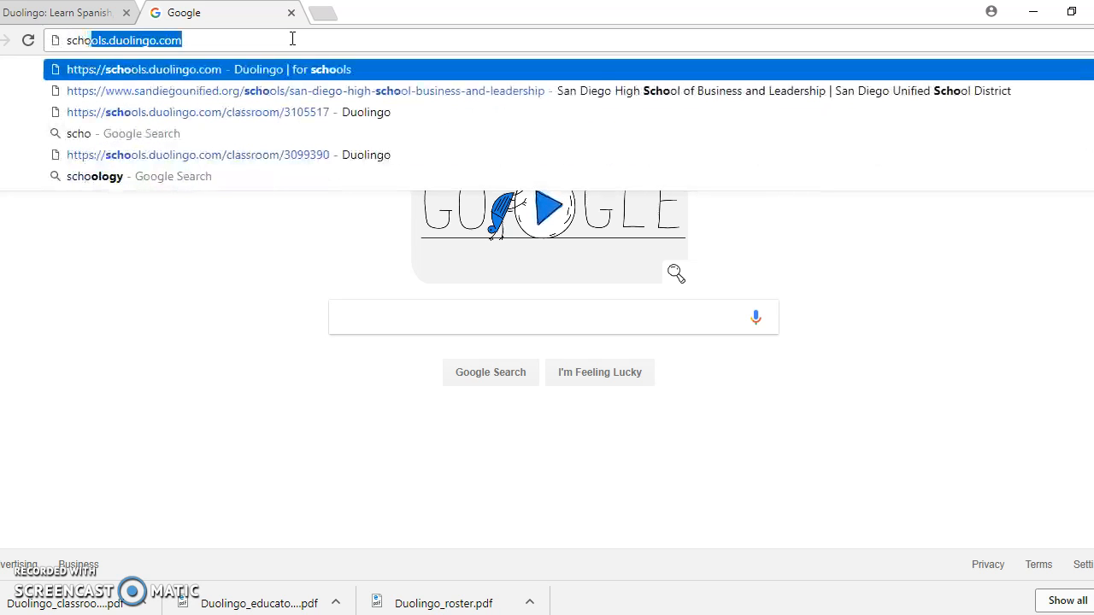
key("Right")
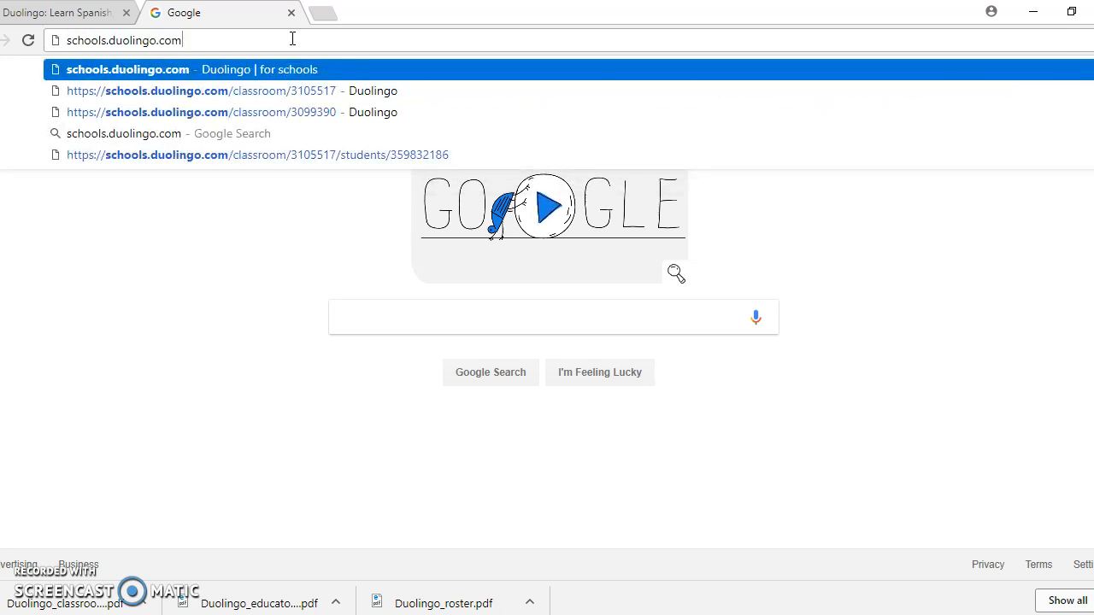
key("Return")
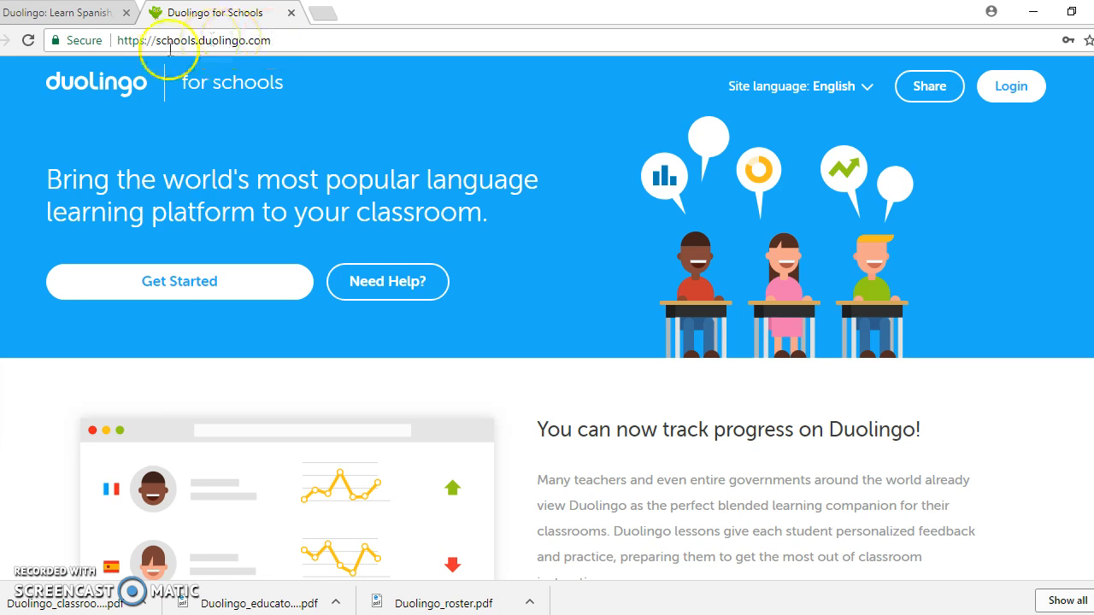
Get started and log in with the existing Duolingo account using the prefilled credentials
left_click(187, 282)
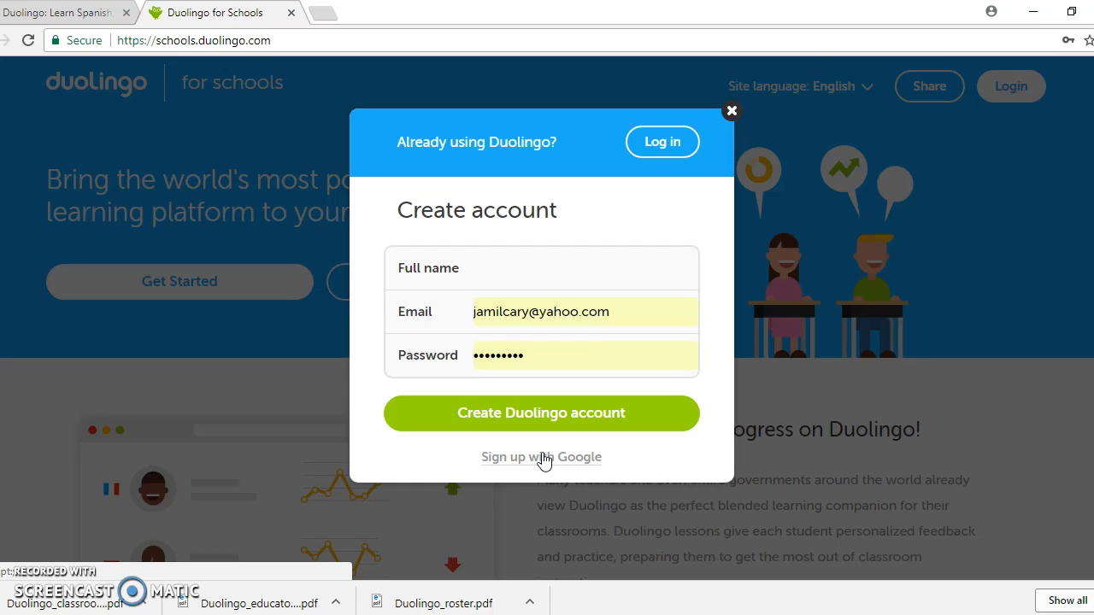
left_click(654, 147)
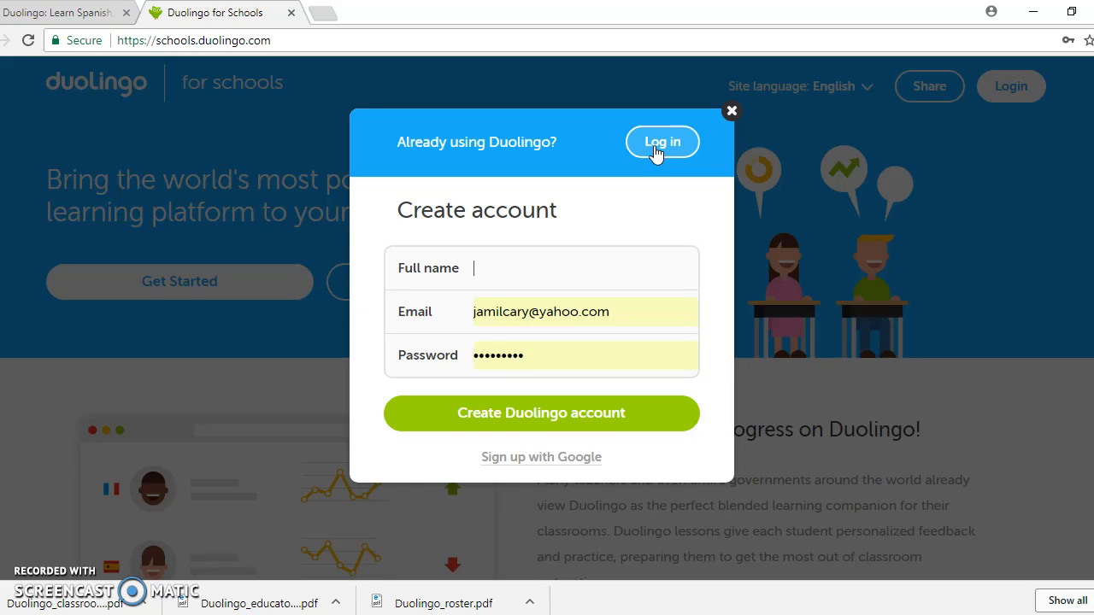
left_click(656, 145)
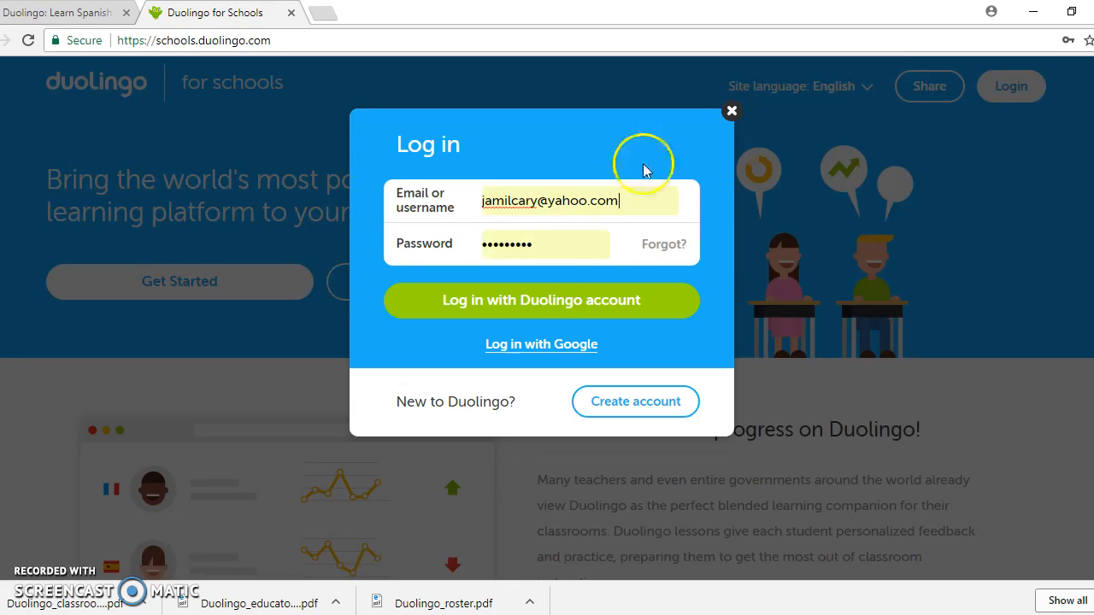
left_click(573, 302)
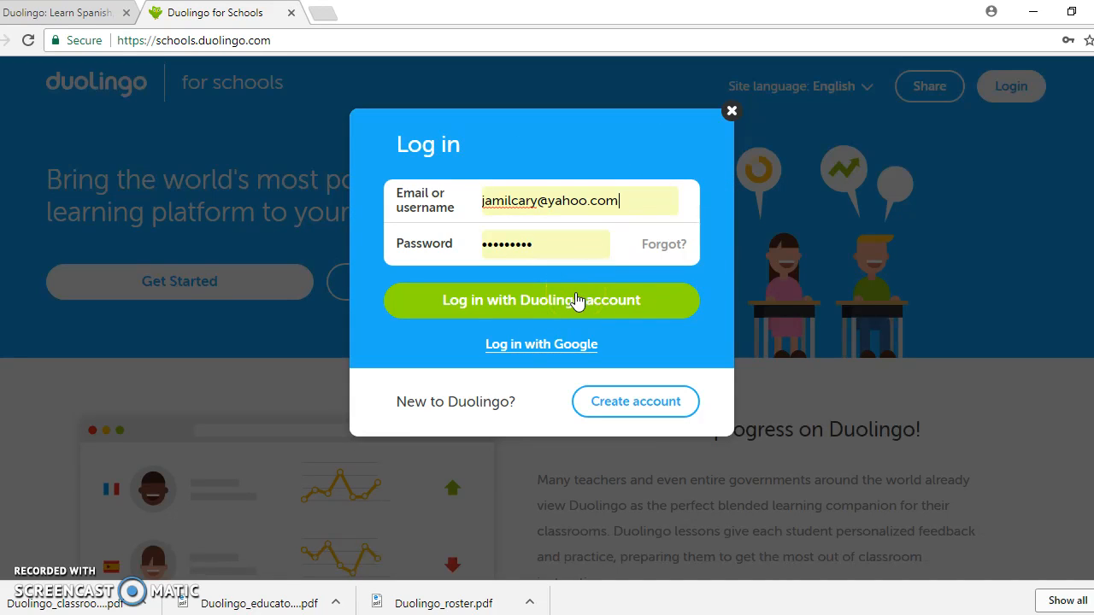
left_click(577, 300)
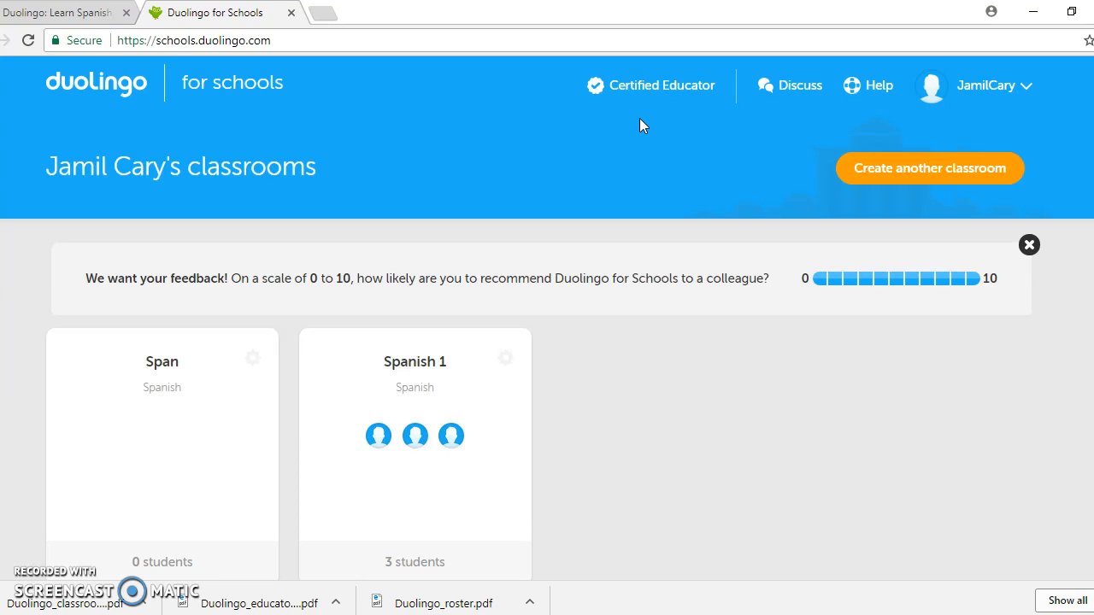
Create another classroom named "Span 1 Per 1" with Spanish as its Duolingo language course
left_click(909, 177)
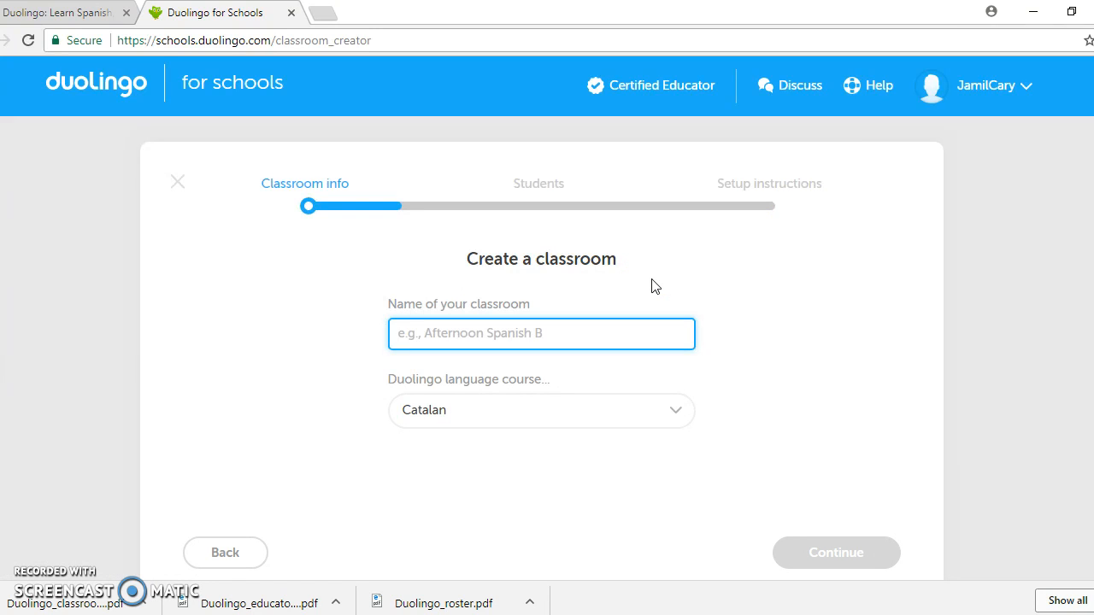
type("SP\\")
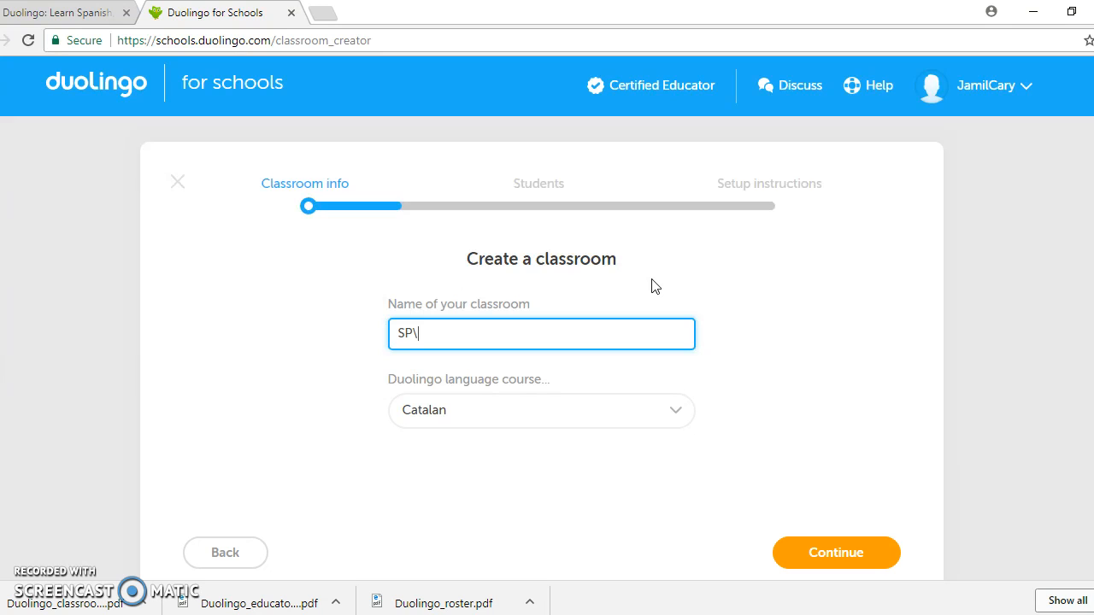
key("BackSpace")
key("BackSpace")
type("pan")
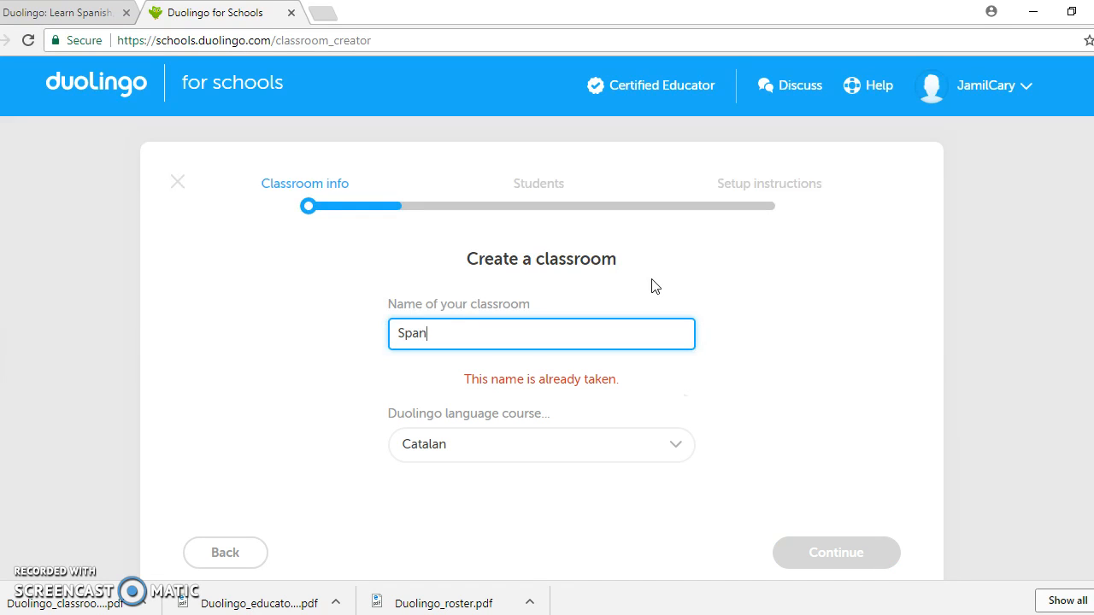
type(" 1 ")
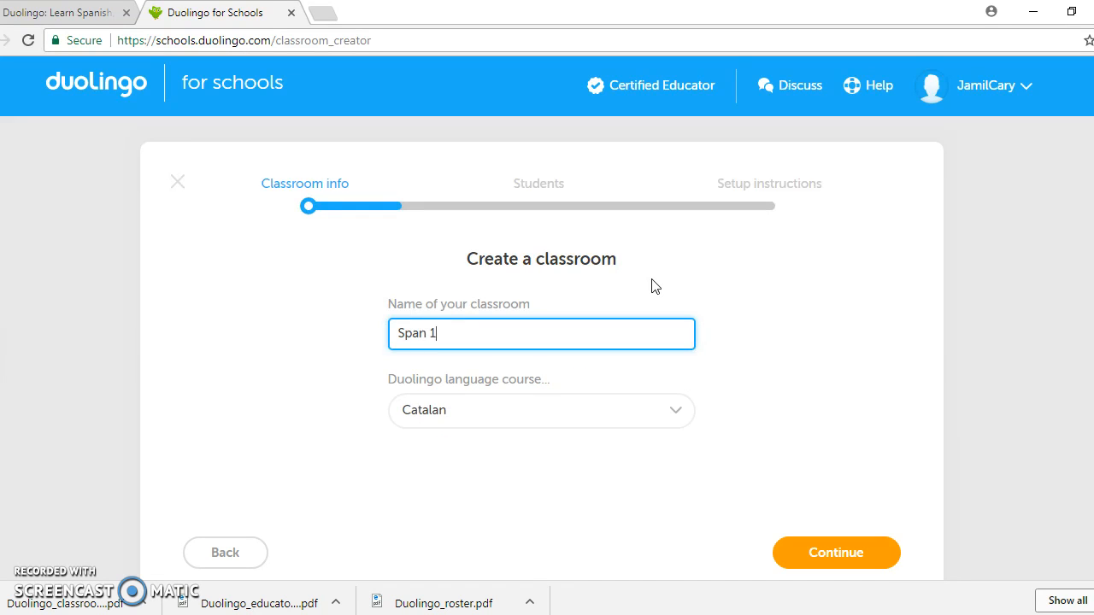
type("Per 1")
left_click(540, 416)
left_click_drag(684, 257, 688, 339)
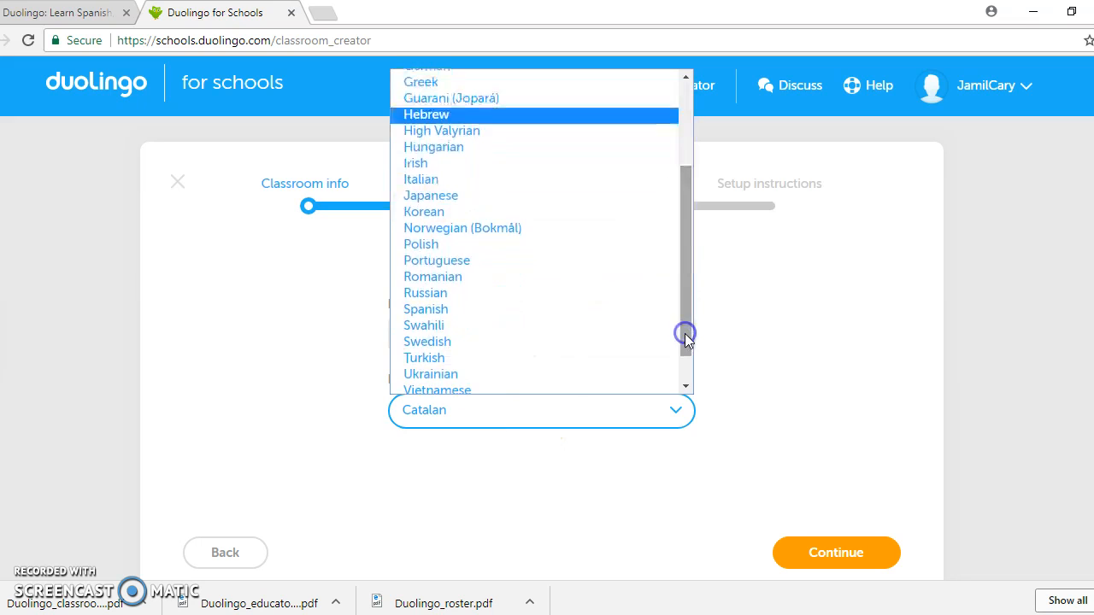
left_click(560, 309)
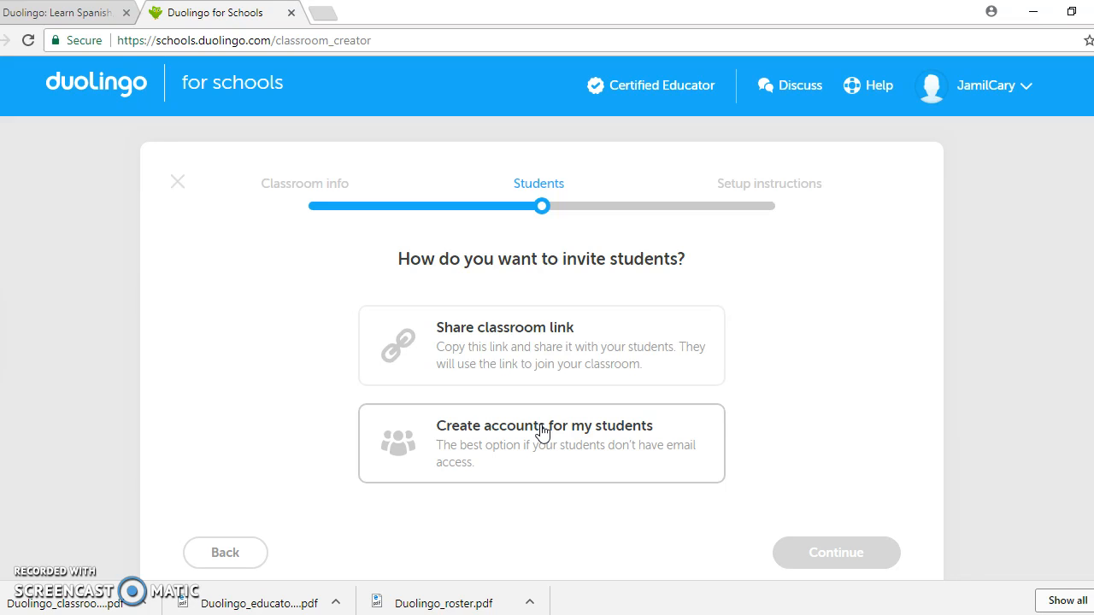
Choose sharing a classroom link as the way to invite students and continue
left_click(529, 343)
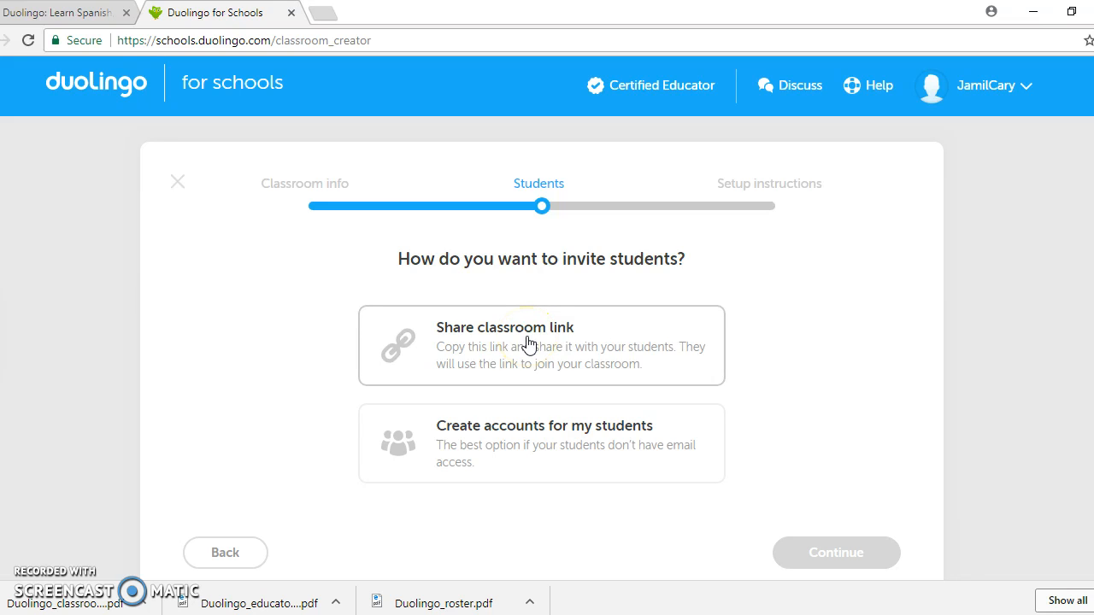
left_click(528, 344)
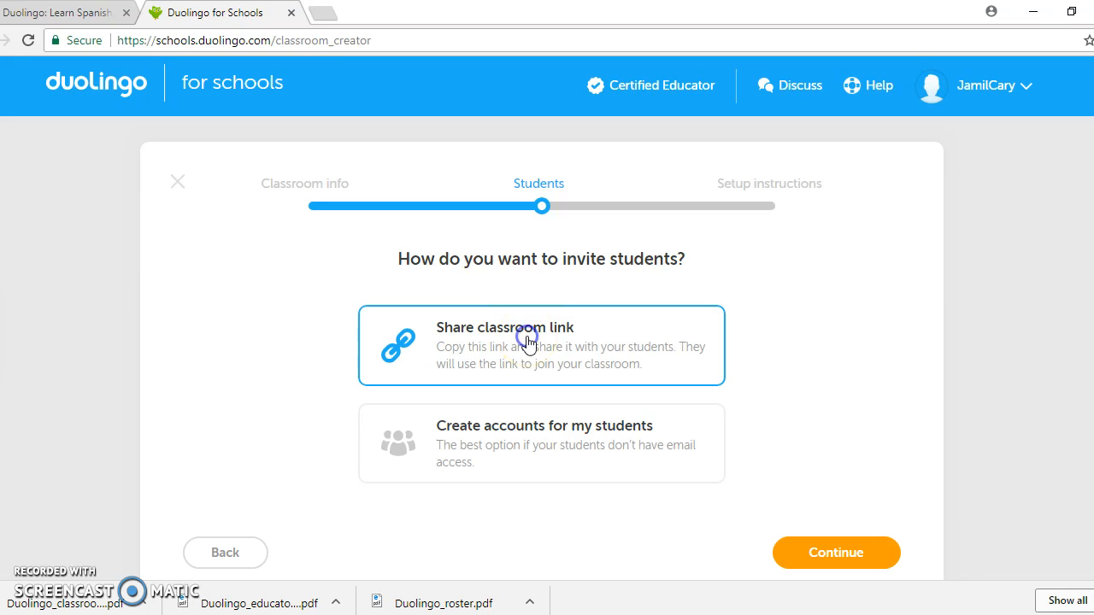
left_click(840, 554)
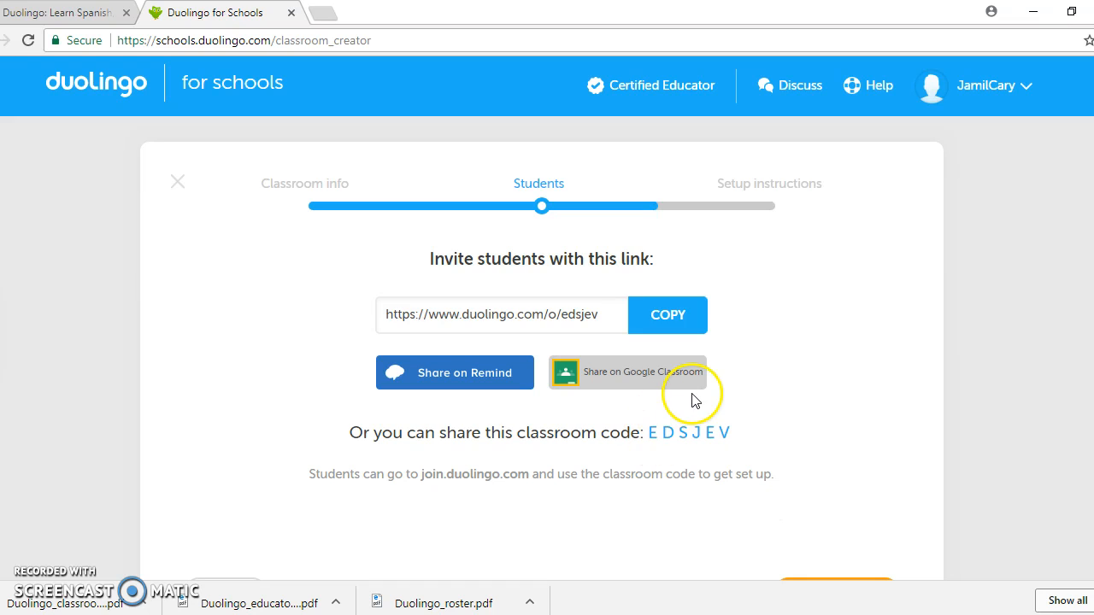
Copy the classroom invitation link and continue to the printable setup instructions
left_click(673, 315)
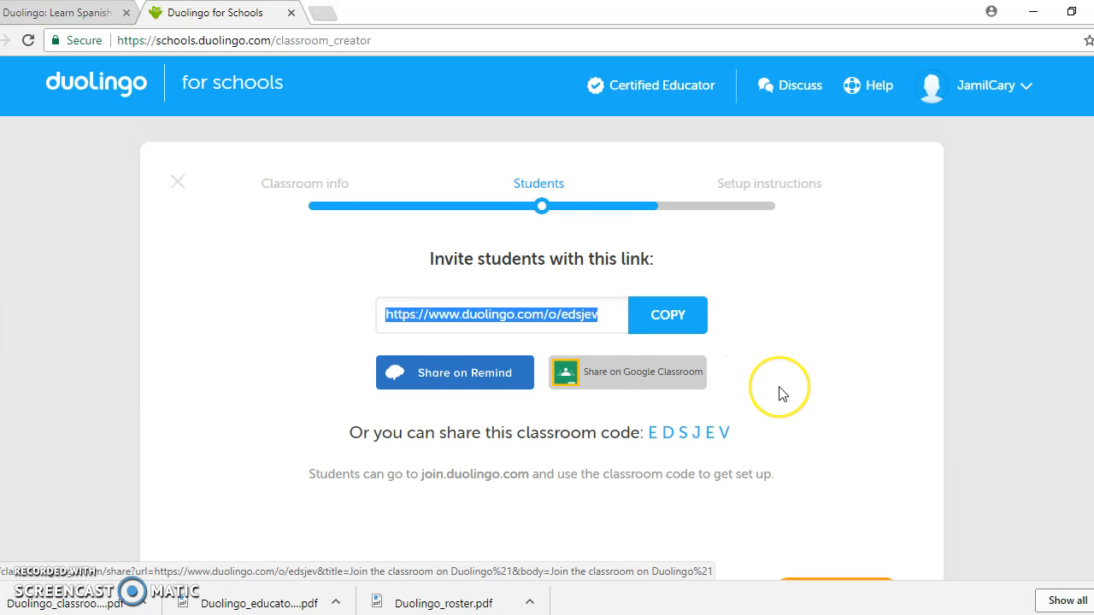
scroll(778, 391, "down", 1)
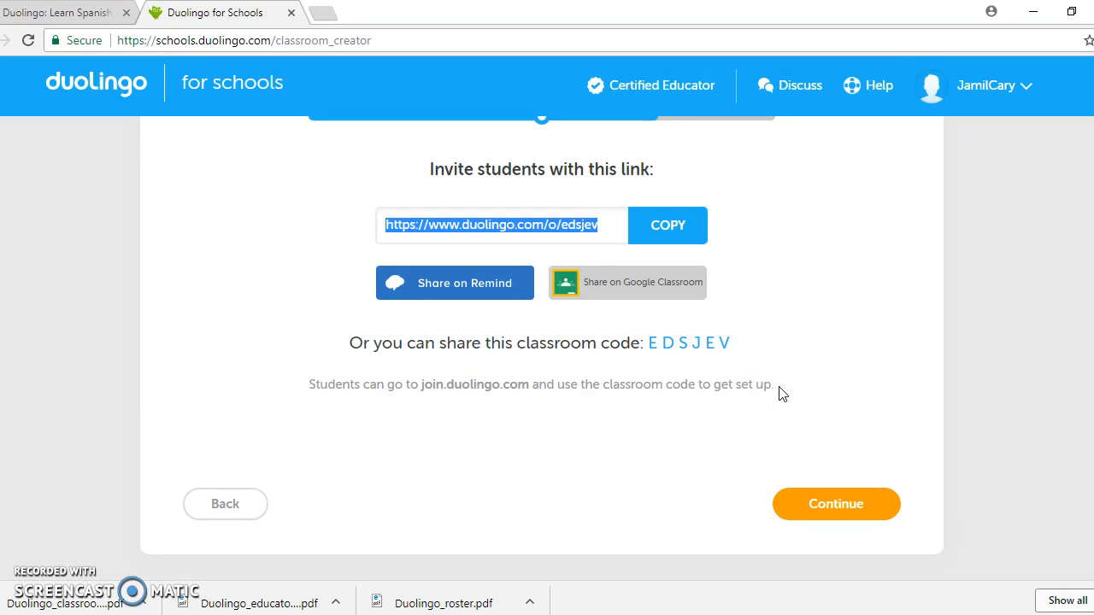
left_click(678, 226)
left_click(818, 504)
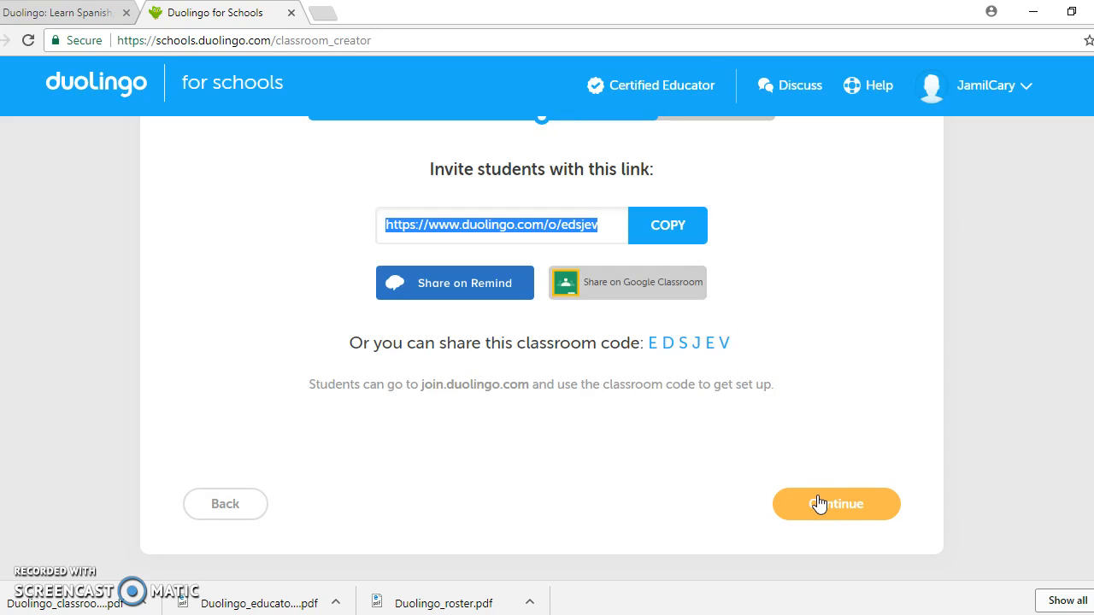
left_click(819, 505)
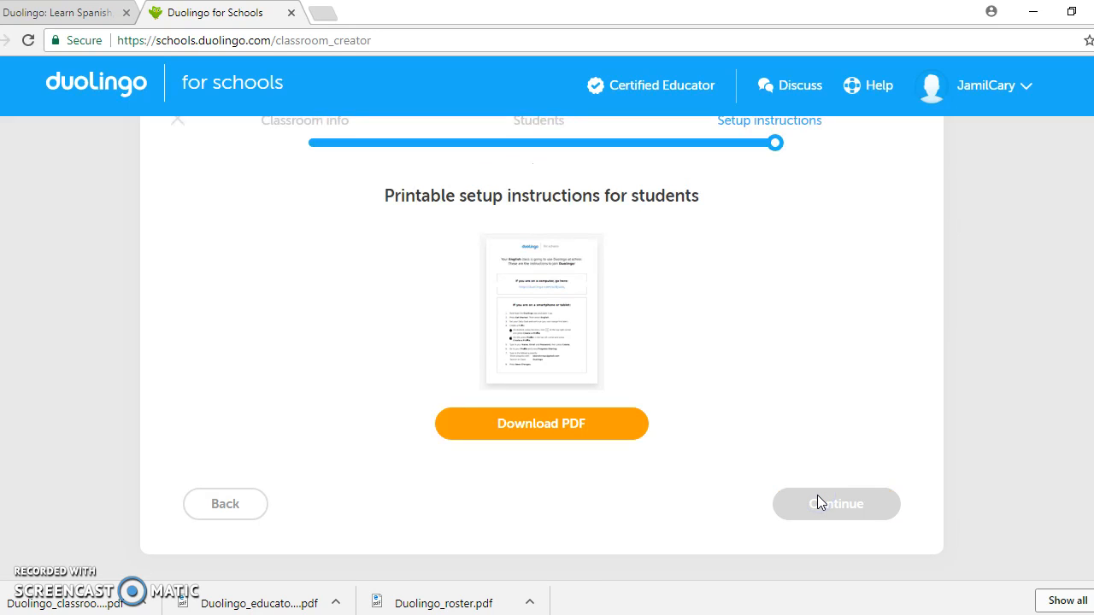
Download the student setup instructions as a PDF and finish the classroom setup
left_click(773, 333)
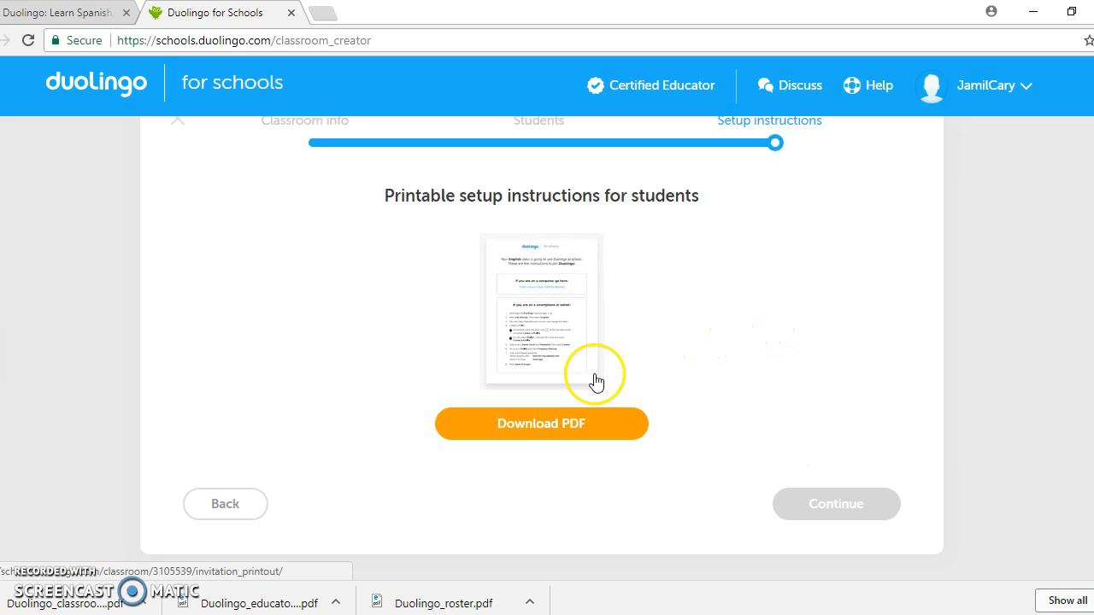
scroll(720, 329, "up", 1)
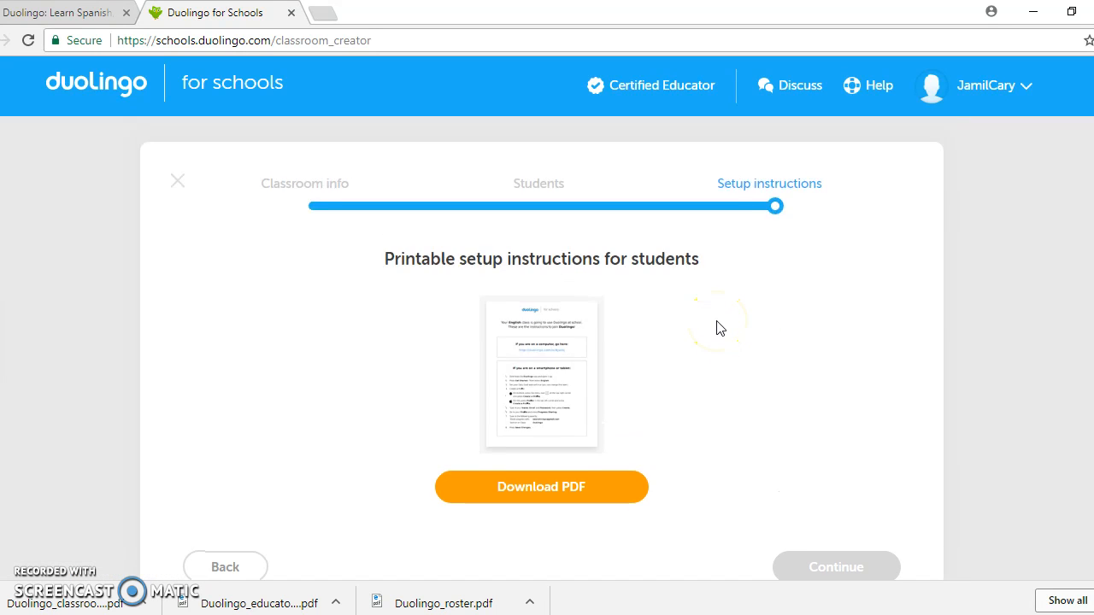
scroll(720, 324, "down", 1)
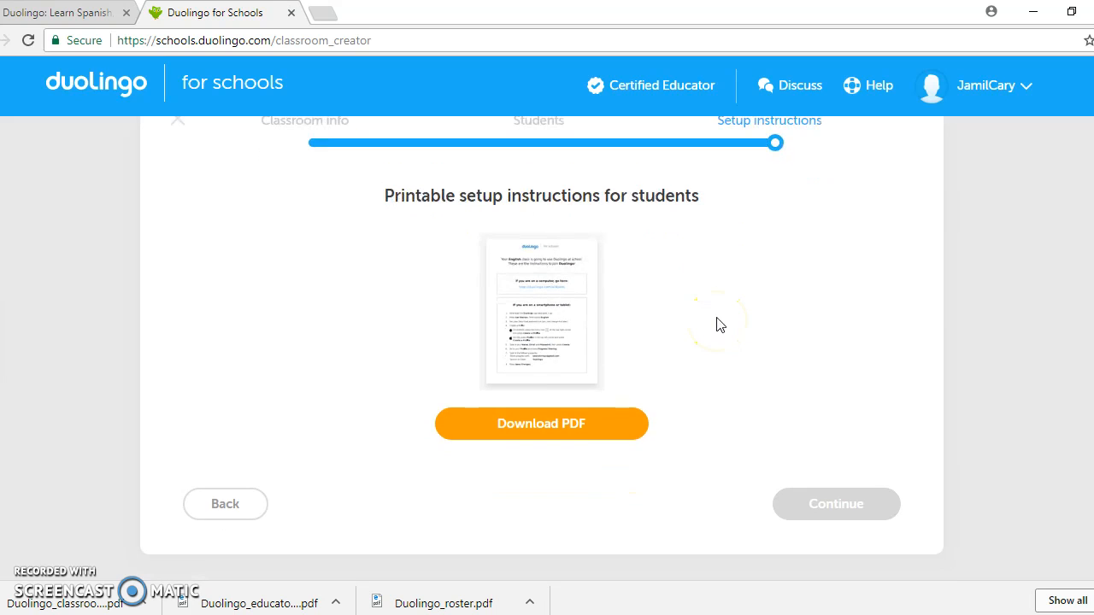
left_click(557, 425)
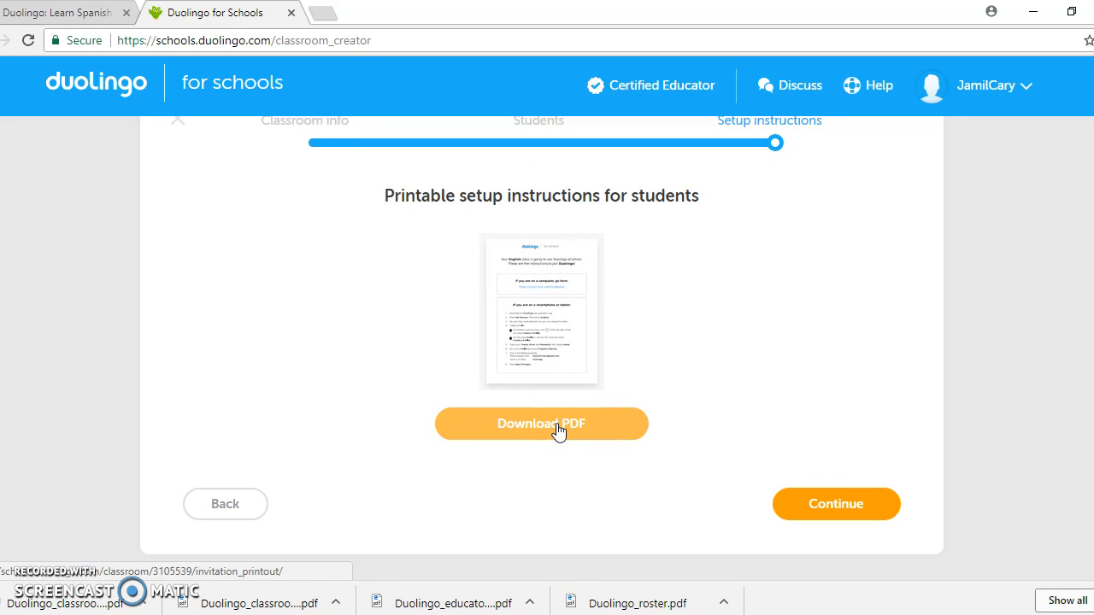
left_click(815, 520)
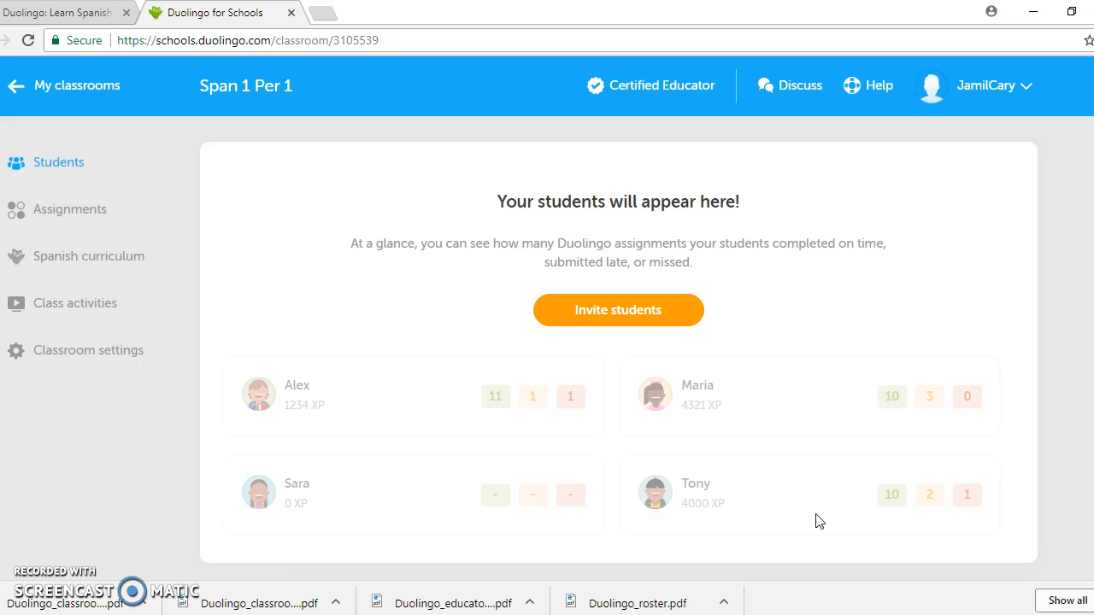
Open the copied invitation link in a new browser tab and join the Span 1 Per 1 classroom
left_click(330, 16)
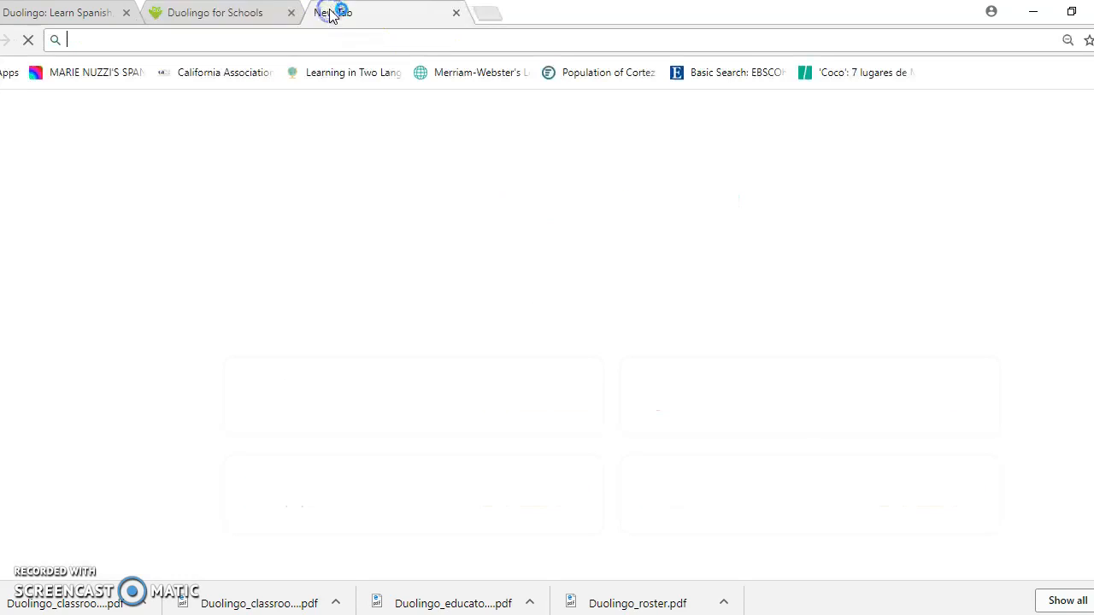
right_click(345, 40)
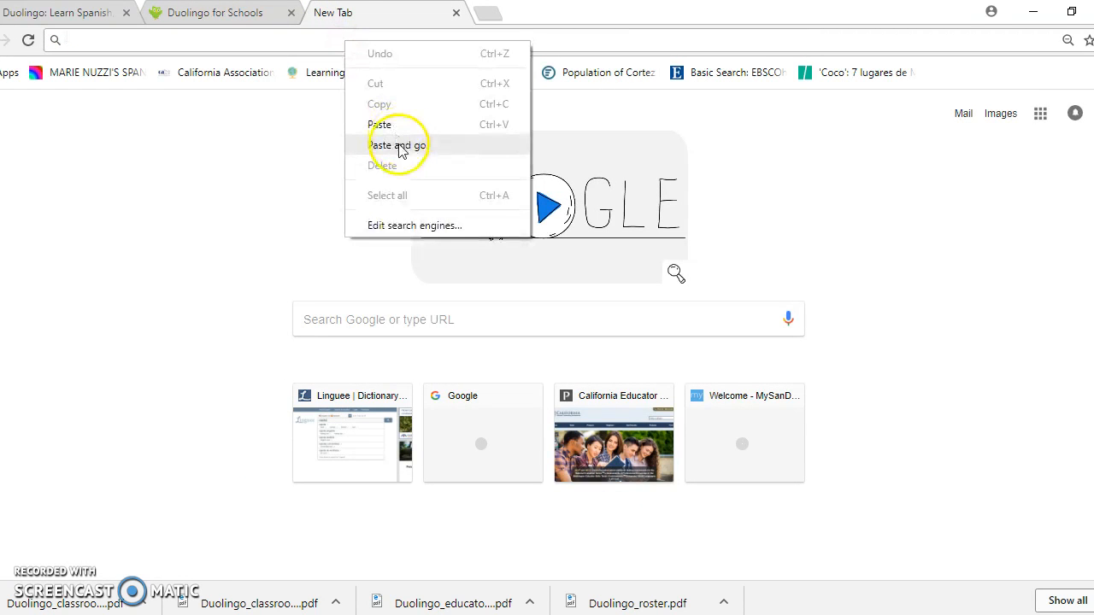
left_click(398, 145)
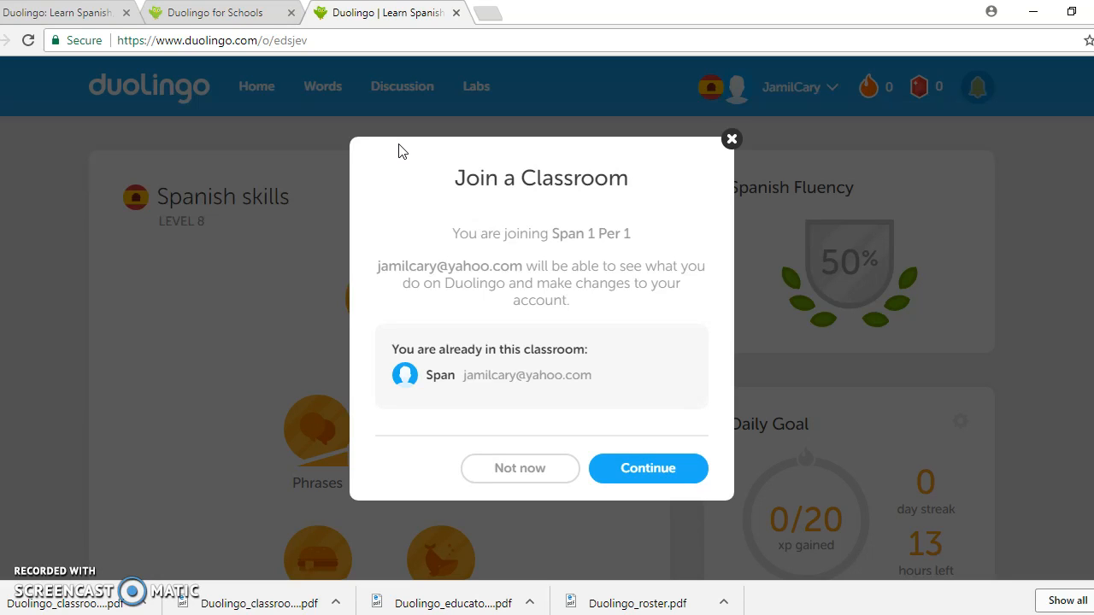
left_click(648, 479)
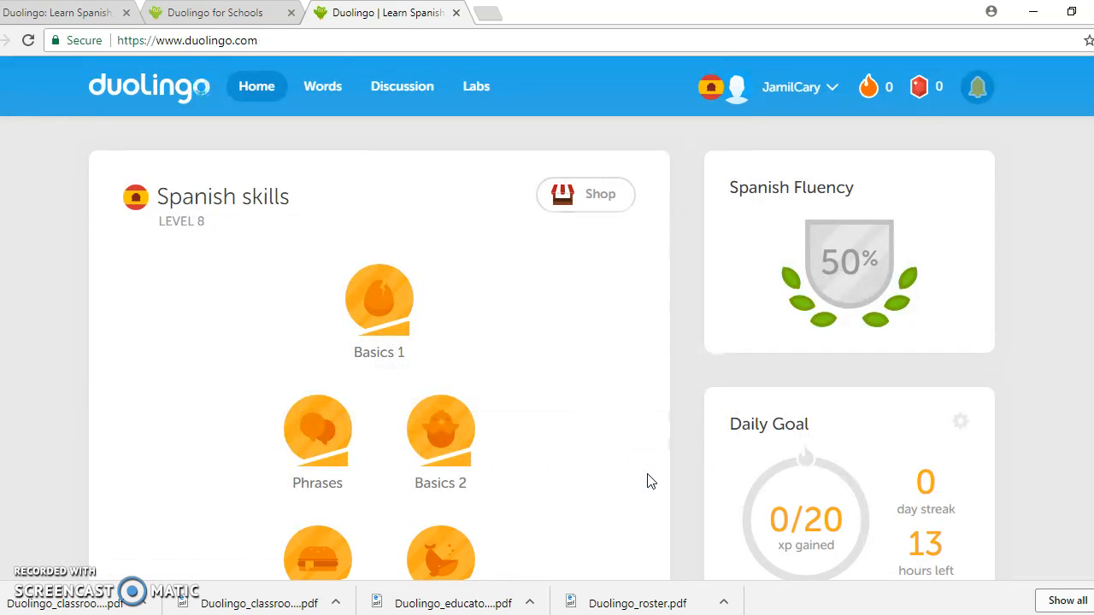
left_click(637, 463)
Return to the Span 1 Per 1 classroom in Duolingo for Schools, refresh its student list and open the joined student's page
left_click(227, 15)
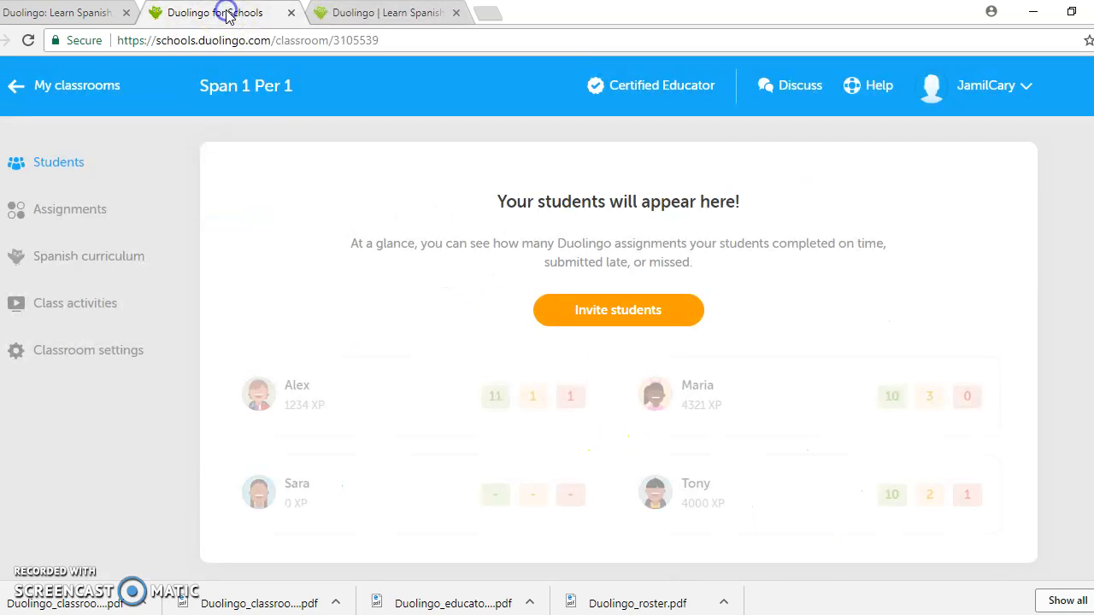
scroll(416, 302, "down", 1)
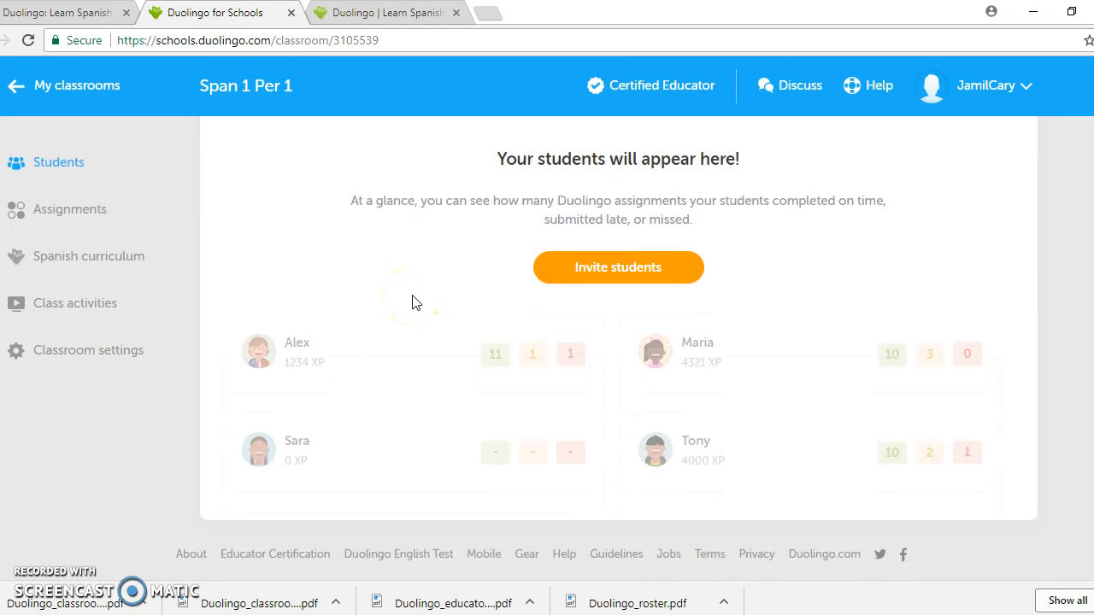
left_click(29, 41)
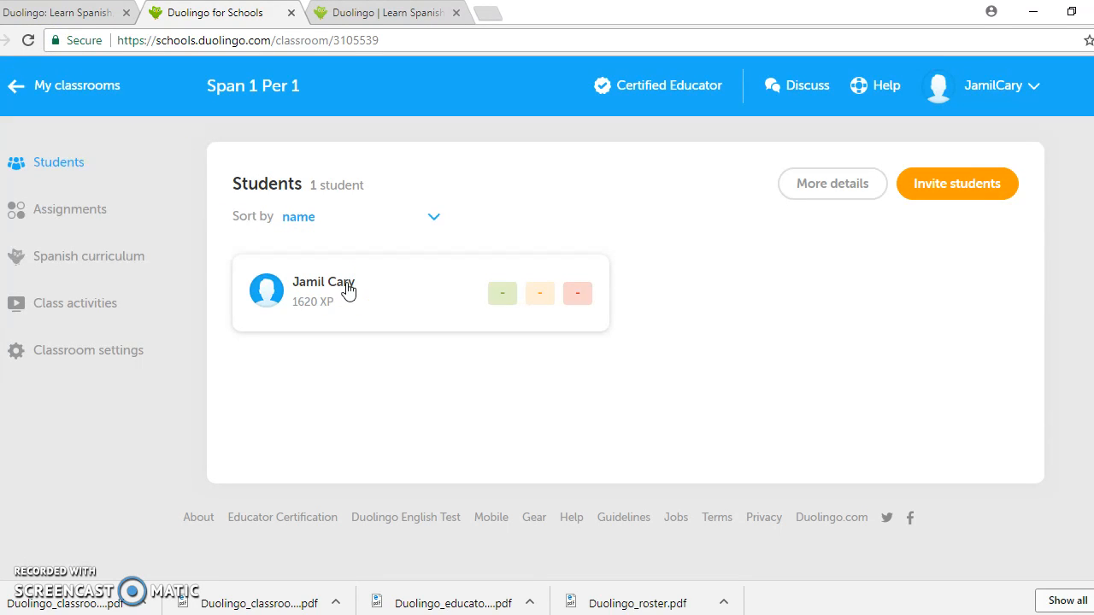
left_click(348, 294)
left_click(346, 297)
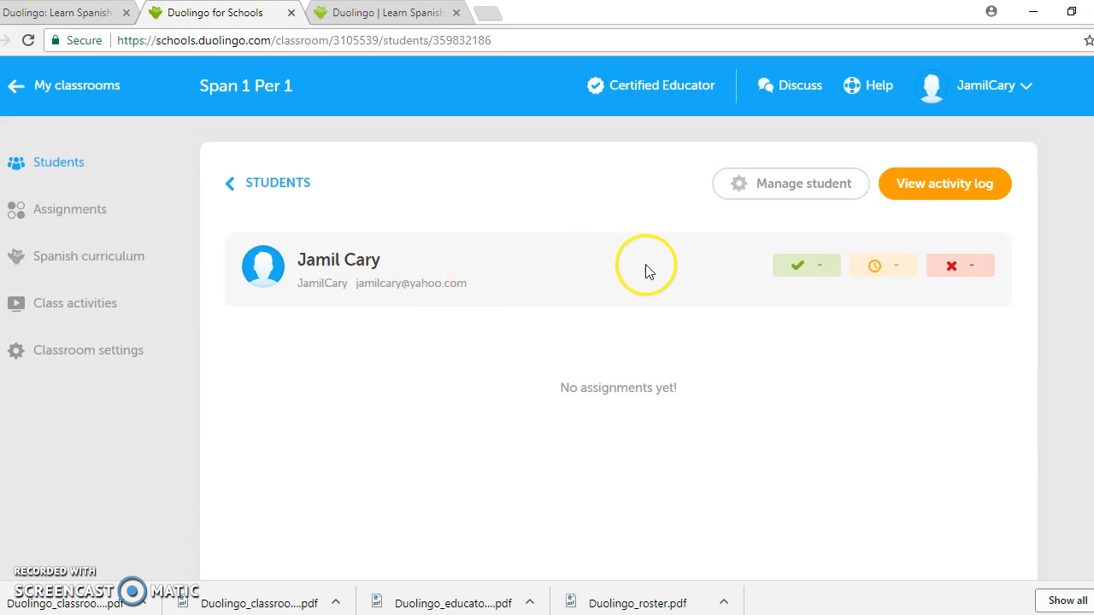
Check the student's completed, late and missed assignment indicators and review the student's all-time activity log
mouse_move(809, 270)
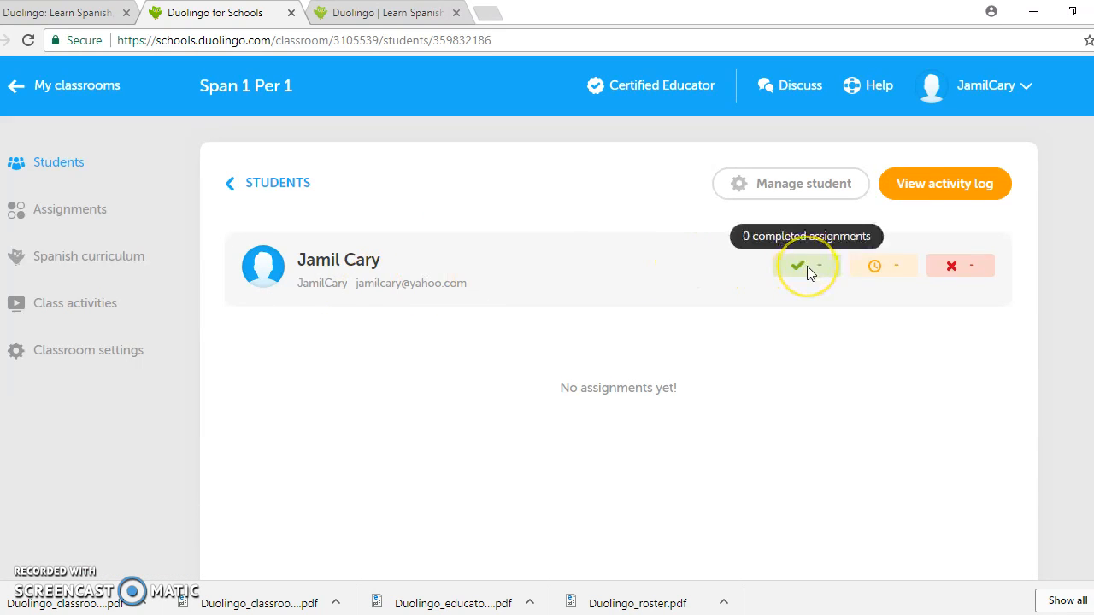
left_click(855, 272)
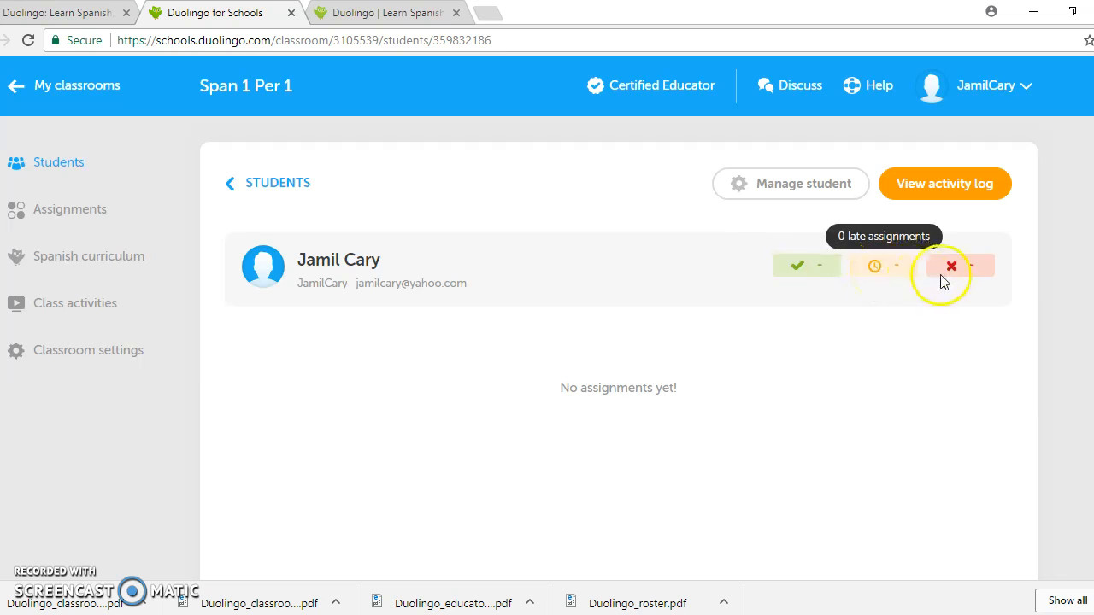
mouse_move(966, 276)
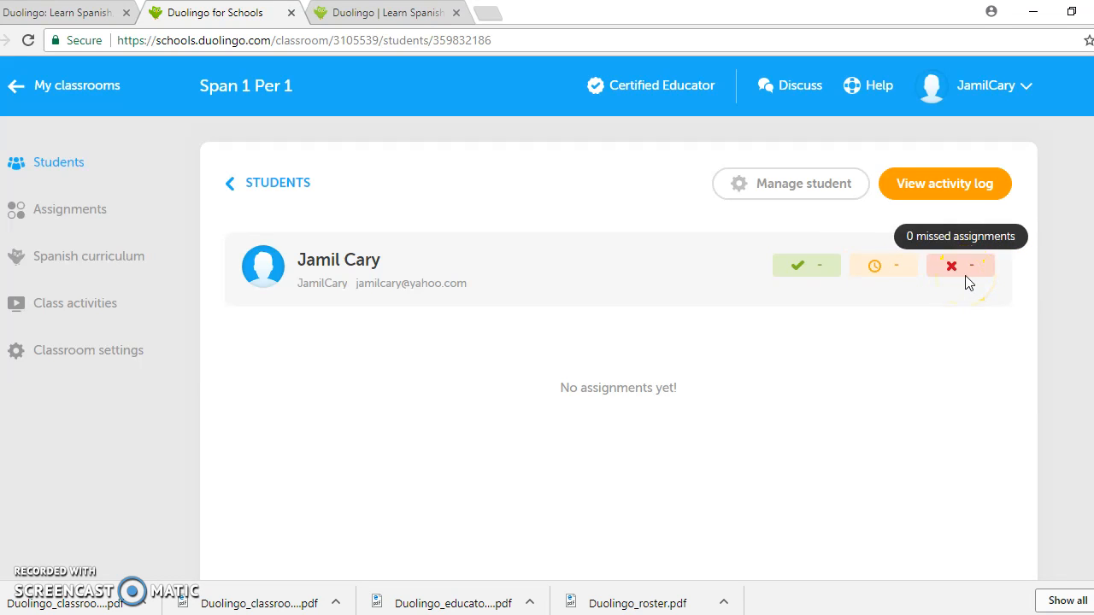
left_click(924, 184)
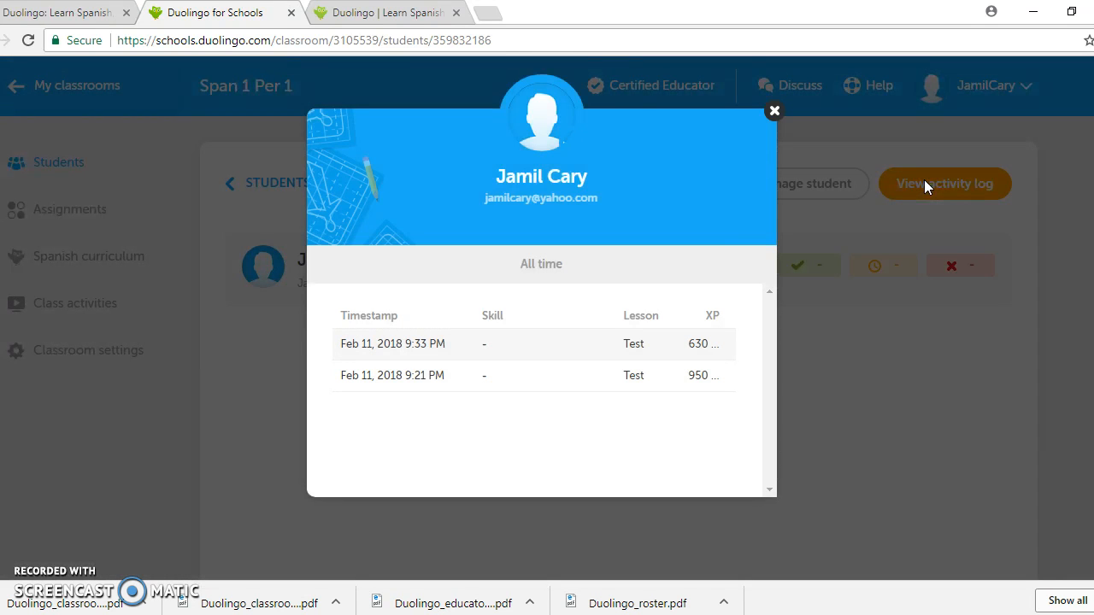
left_click(768, 237)
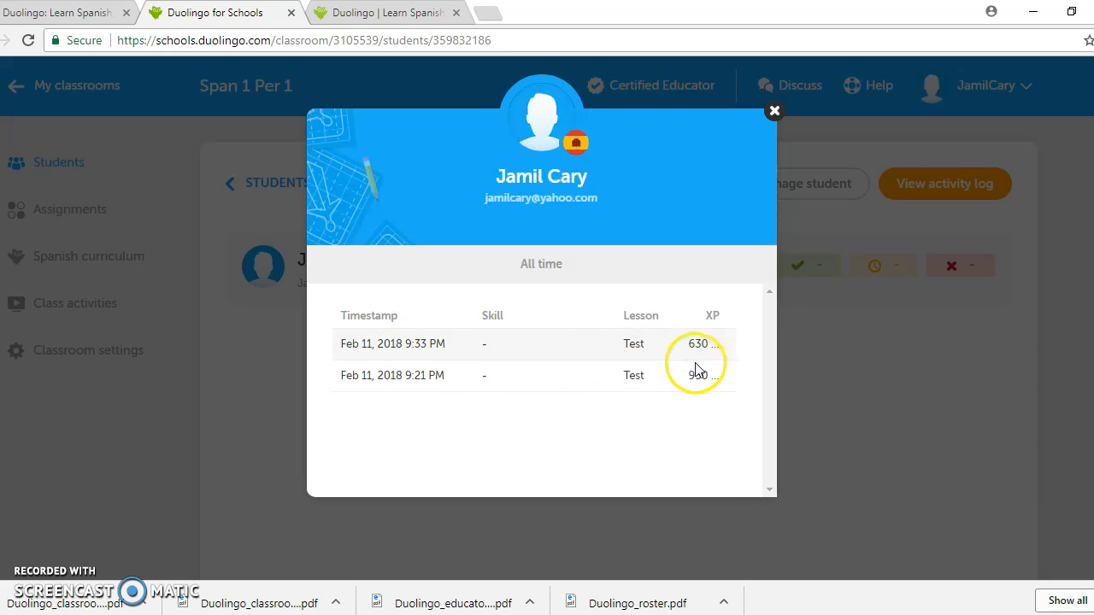
left_click(775, 112)
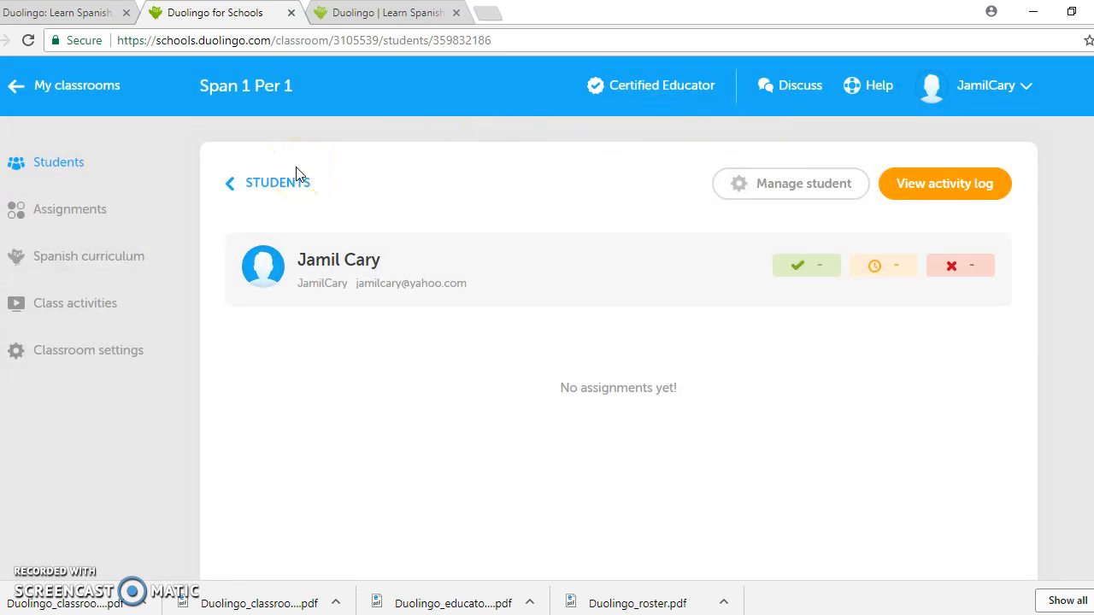
Start a Collect points assignment for the classroom with a goal of 100 XP
left_click(85, 215)
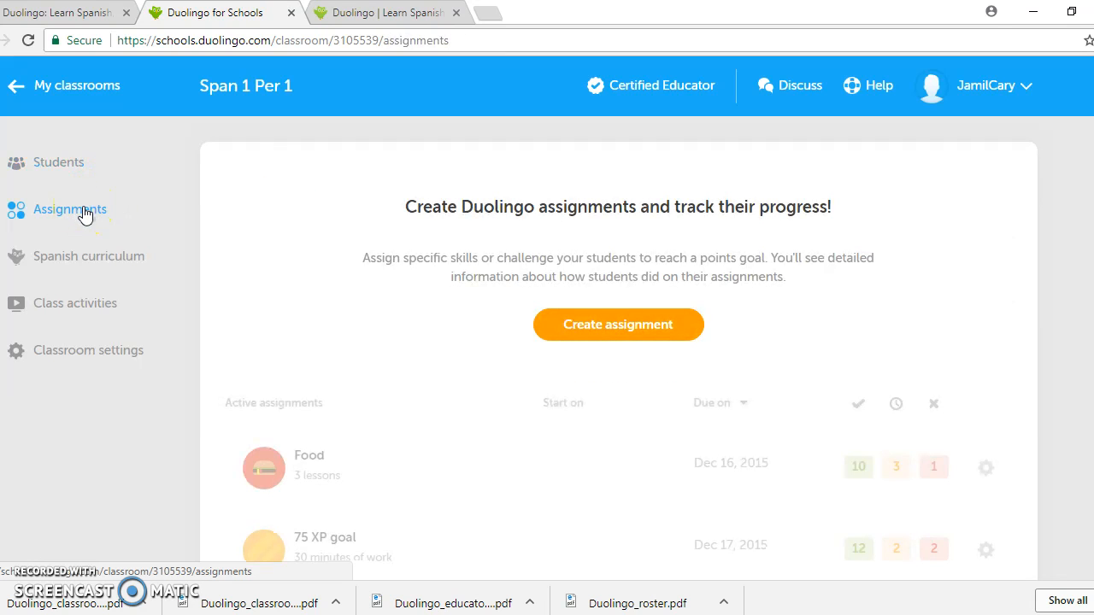
left_click(604, 322)
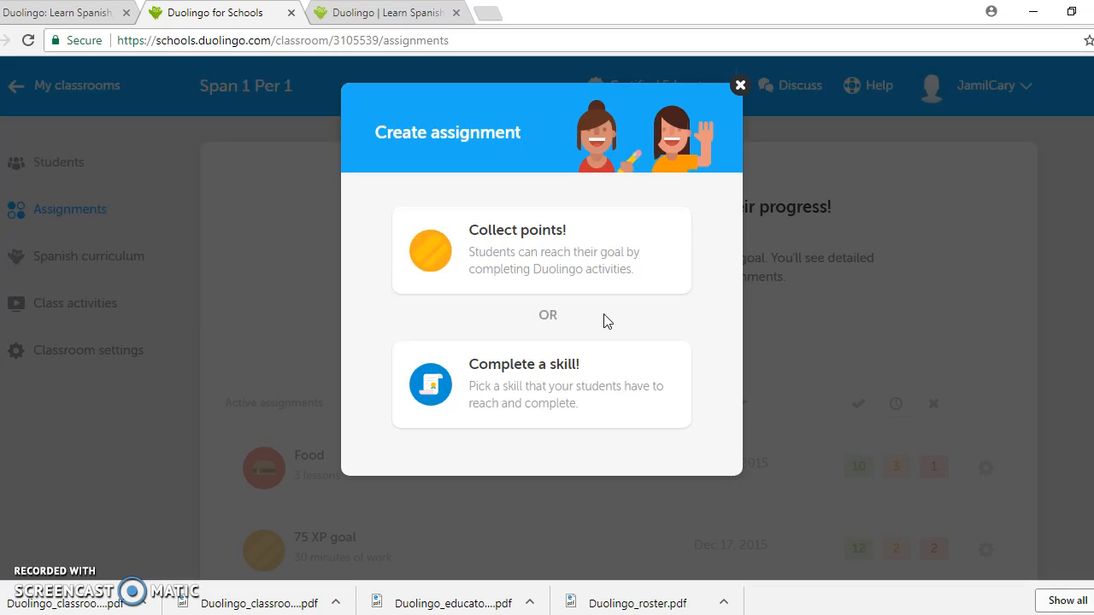
left_click(519, 248)
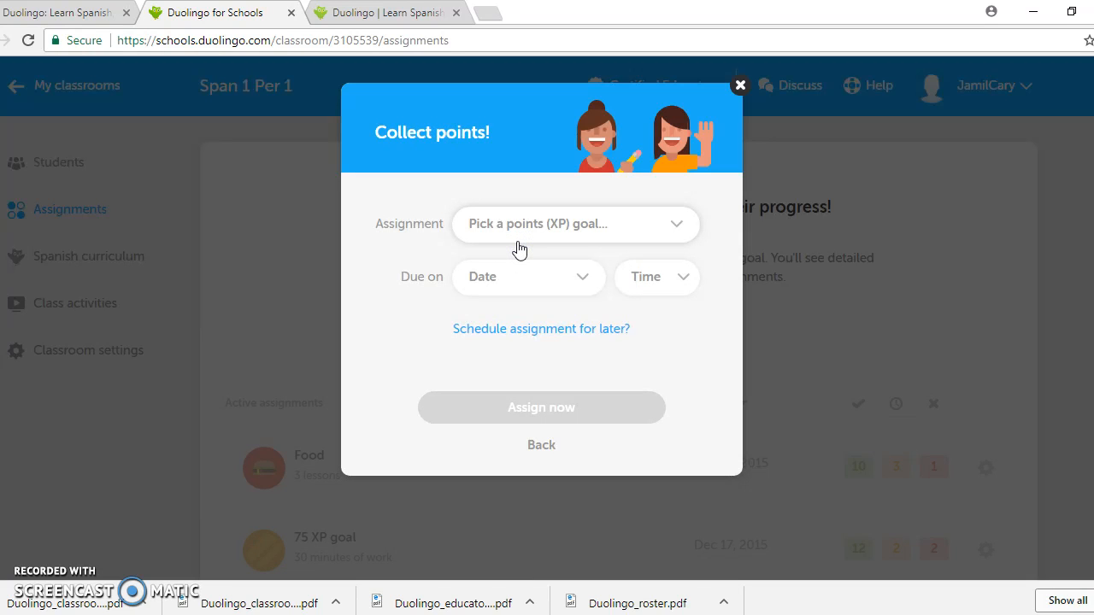
left_click(519, 248)
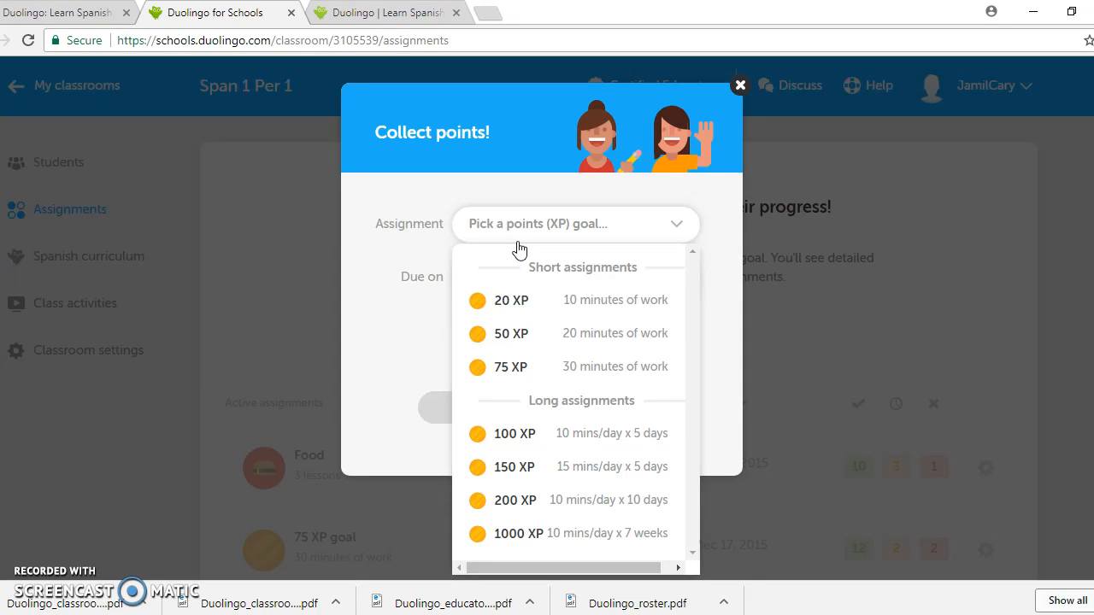
left_click(545, 443)
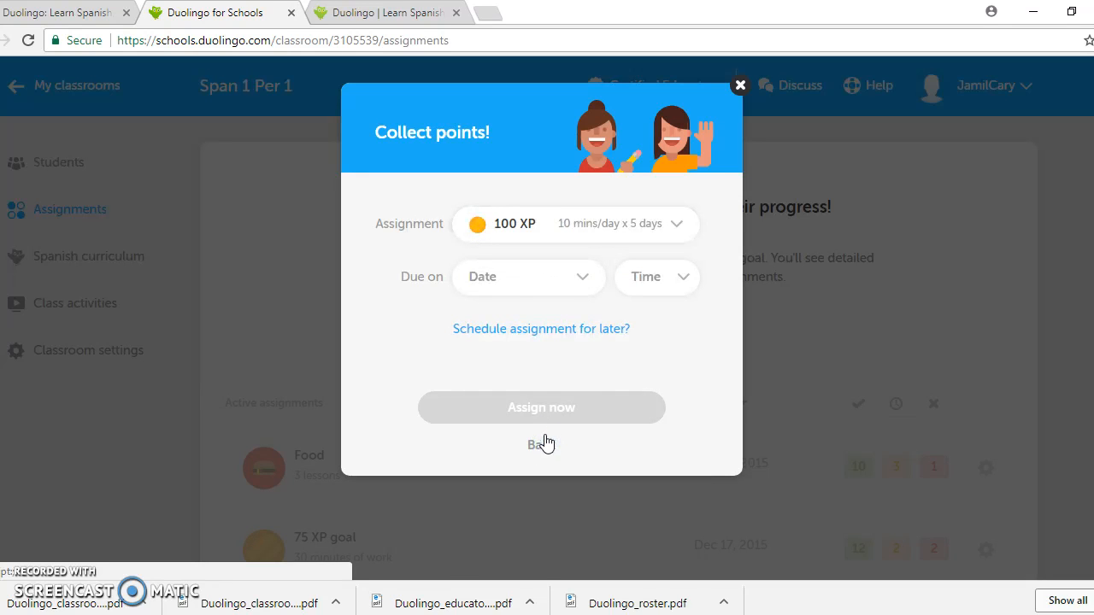
Set the assignment's due date to Feb 23, 2018 at 3pm and assign it to the class immediately
left_click(579, 281)
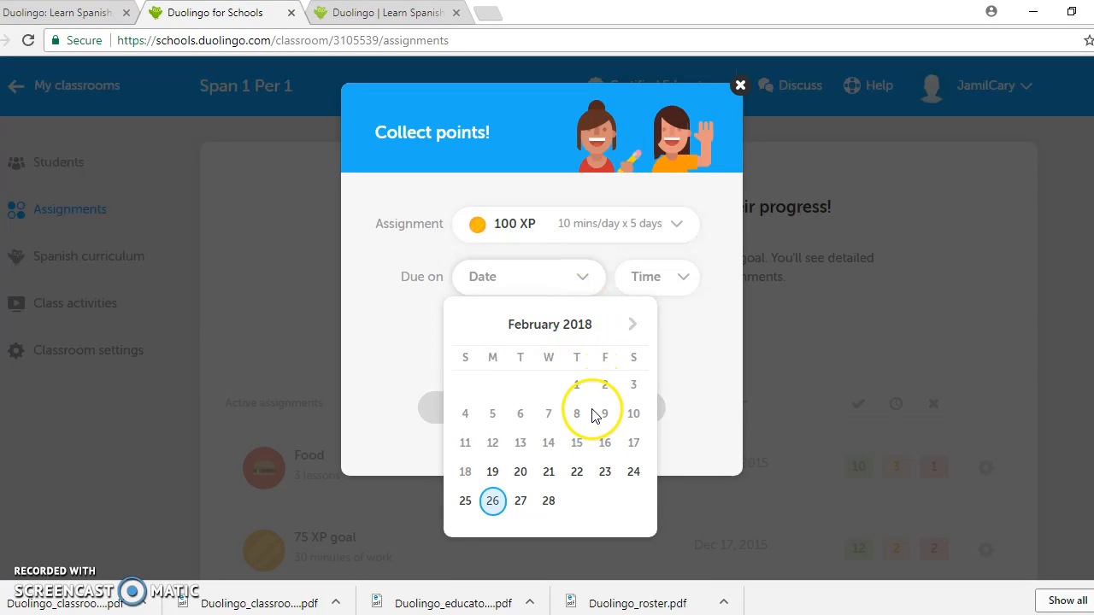
left_click(606, 472)
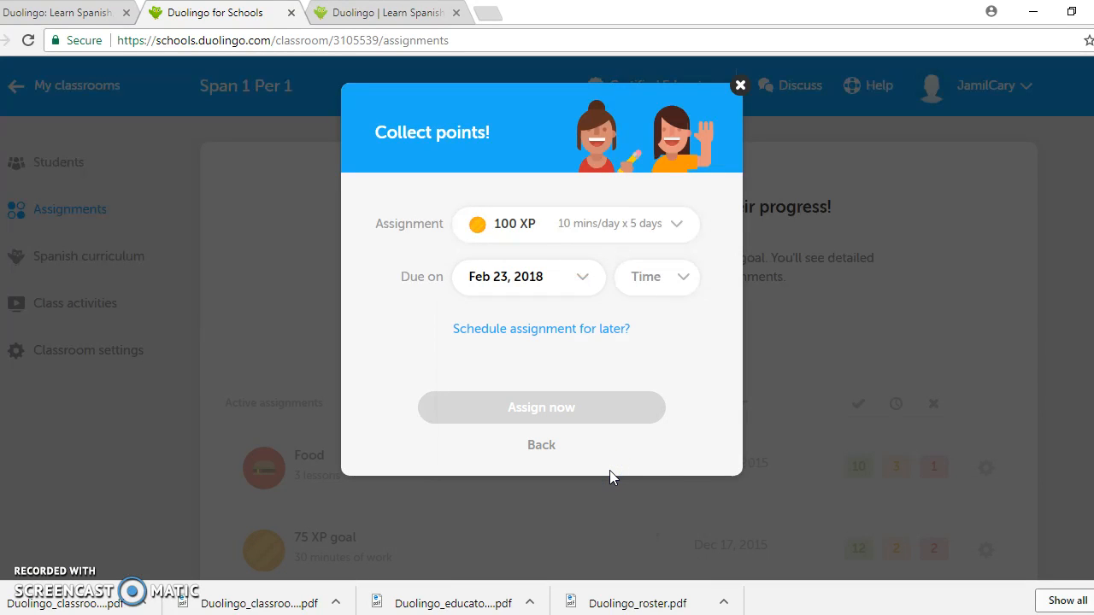
left_click(665, 295)
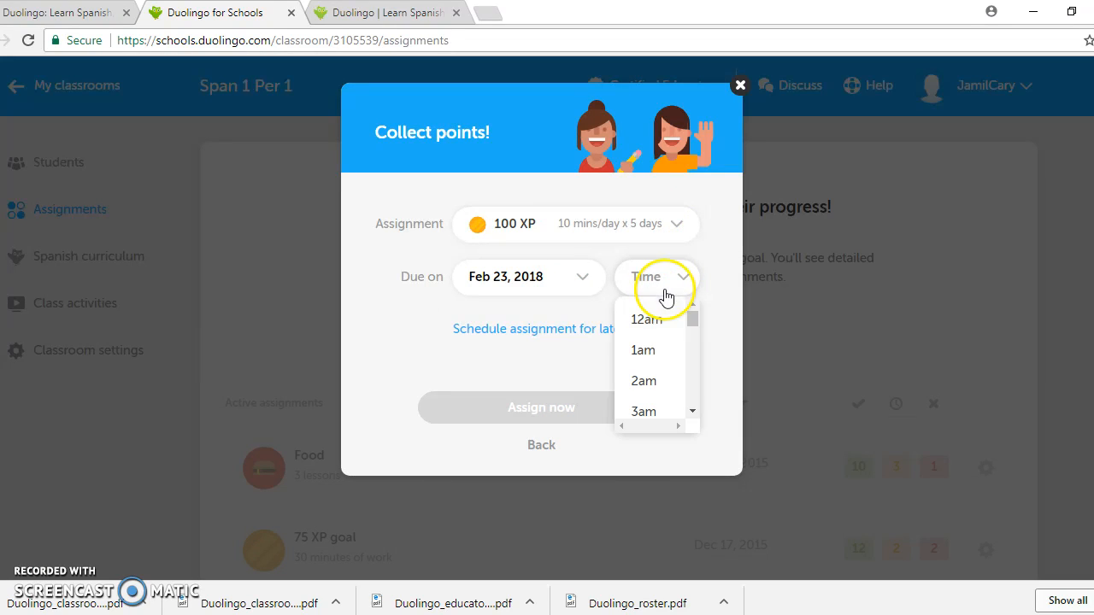
left_click_drag(693, 318, 691, 377)
left_click(655, 368)
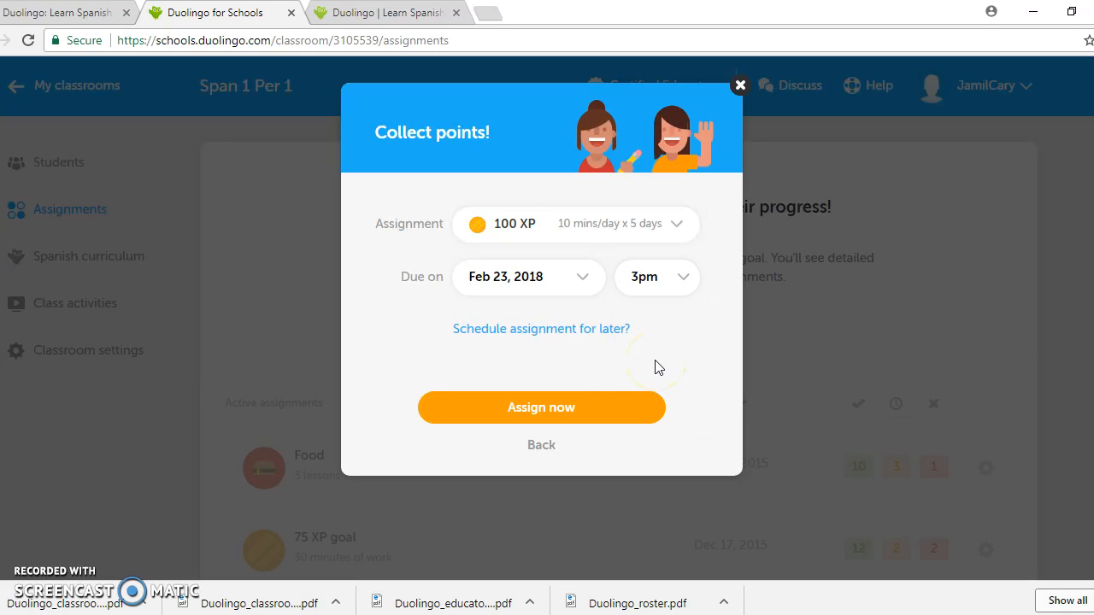
left_click(598, 407)
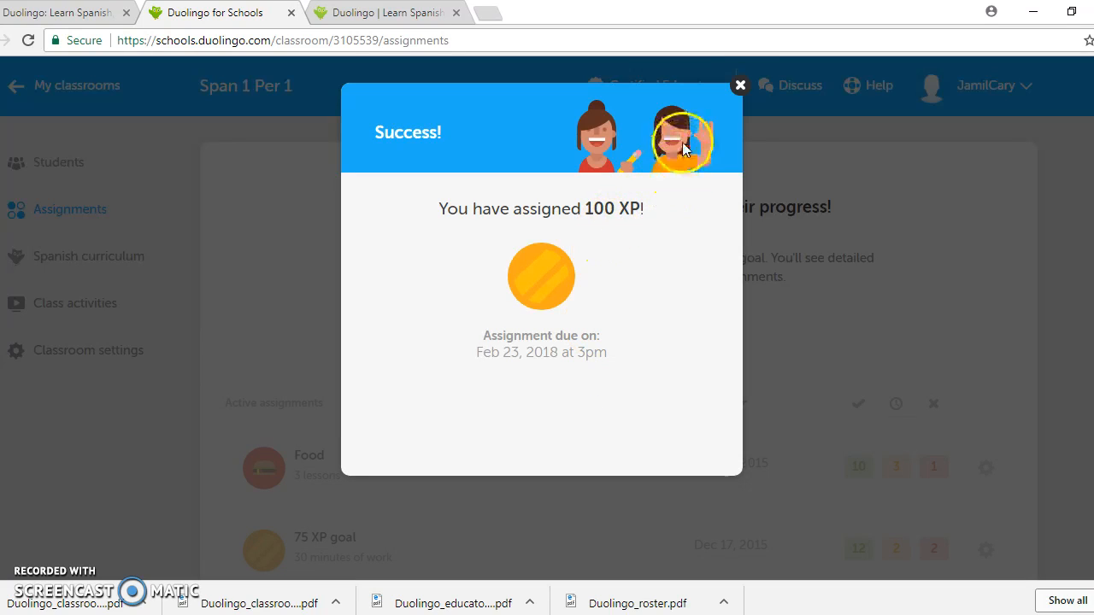
left_click(740, 86)
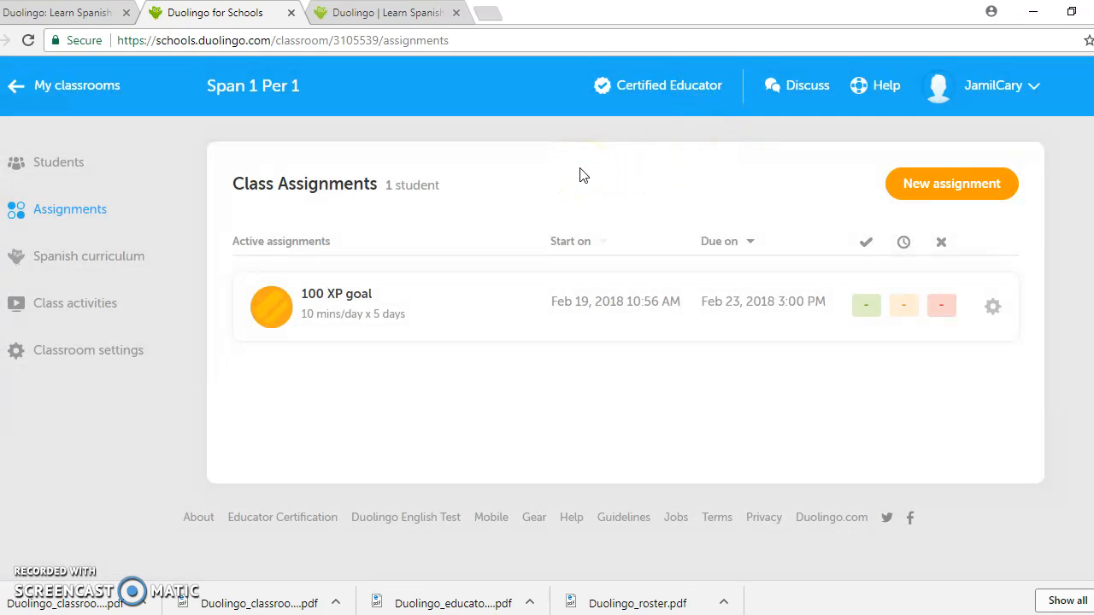
Switch to the student's Duolingo home page and open the 100 XP goal listed under Assignments
left_click(371, 24)
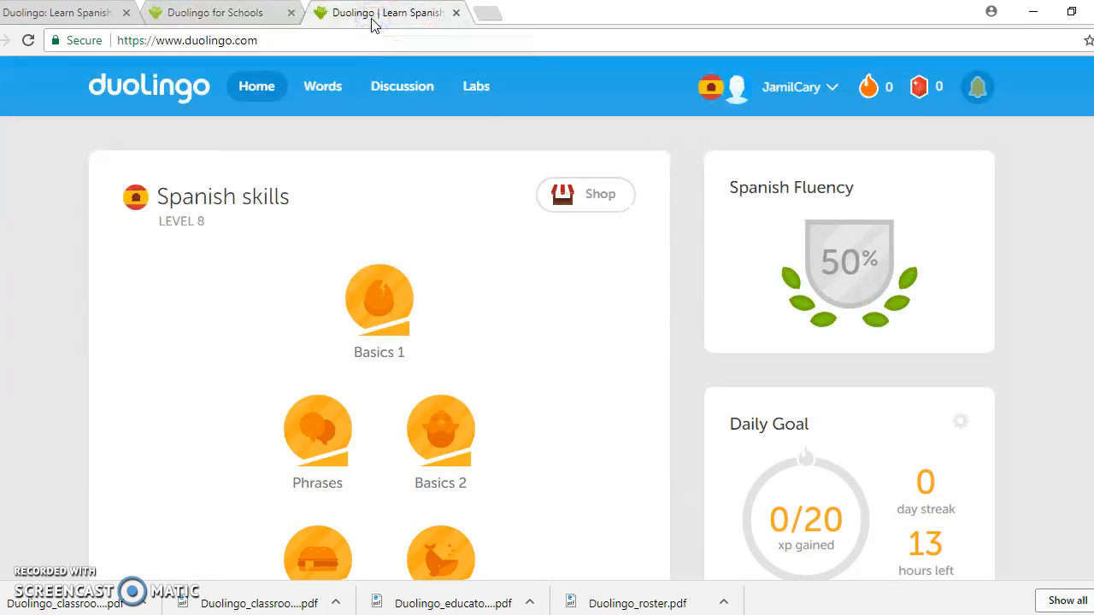
scroll(646, 199, "down", 3)
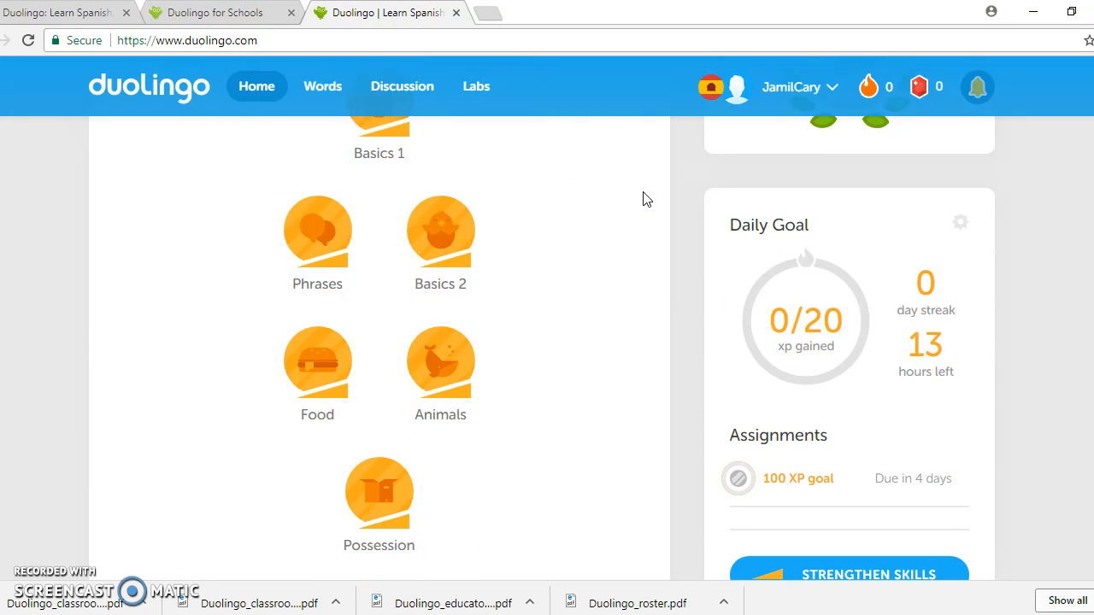
scroll(645, 199, "up", 2)
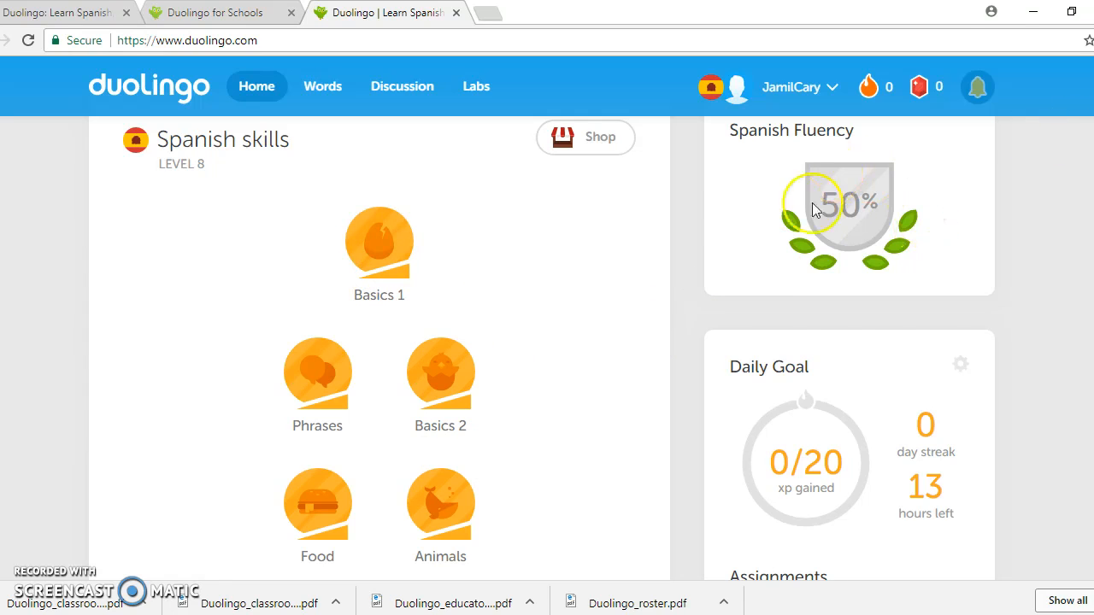
scroll(547, 342, "down", 2)
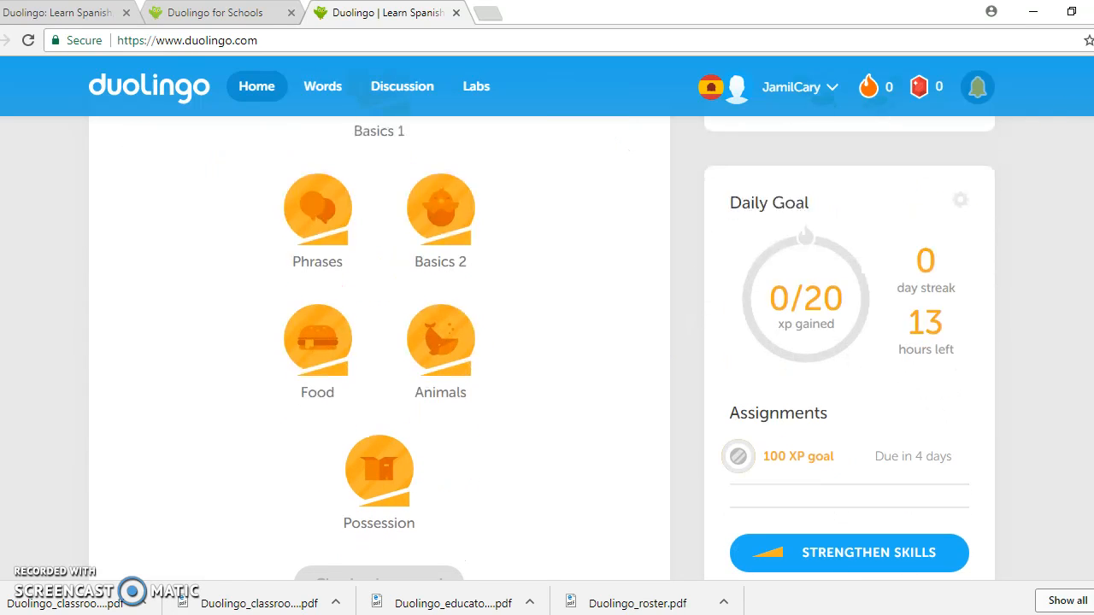
scroll(547, 342, "down", 1)
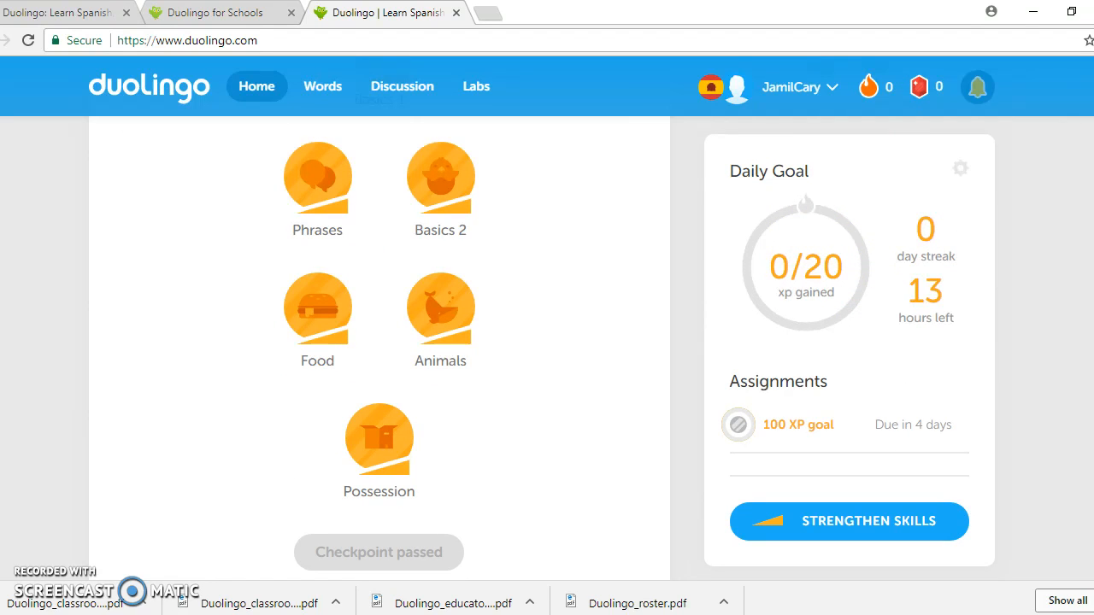
scroll(640, 349, "down", 2)
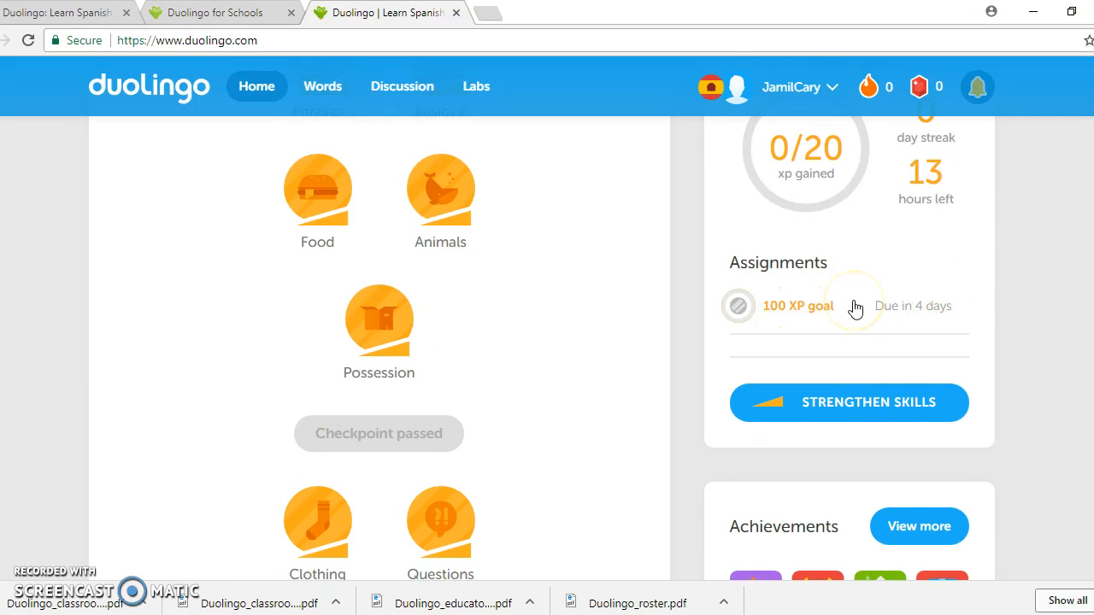
left_click(810, 316)
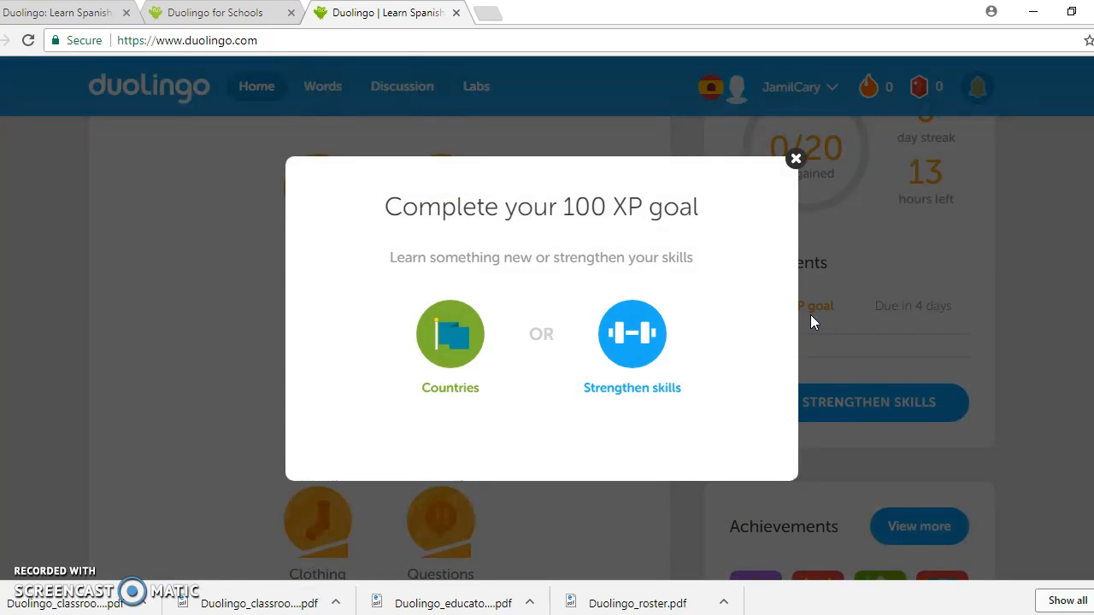